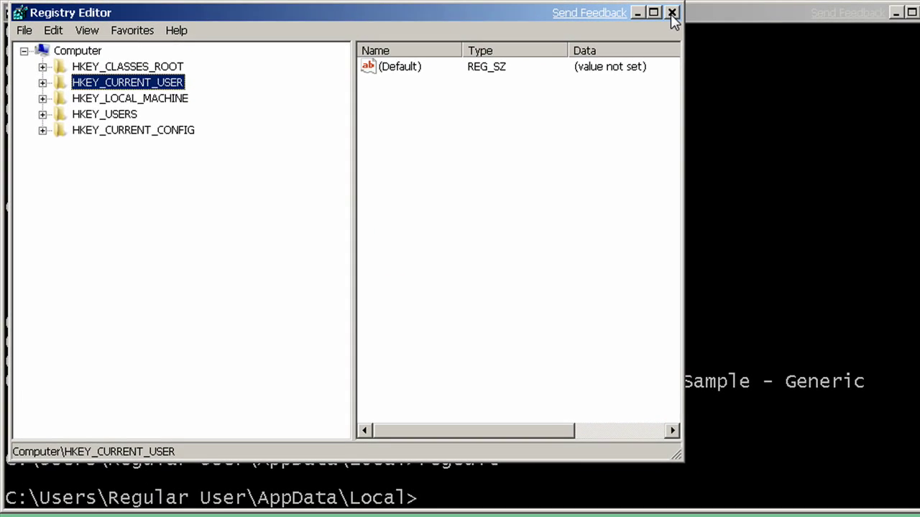
- Close Registry Editor, return to the detest folder with popd, and list its files
left_click(671, 13)
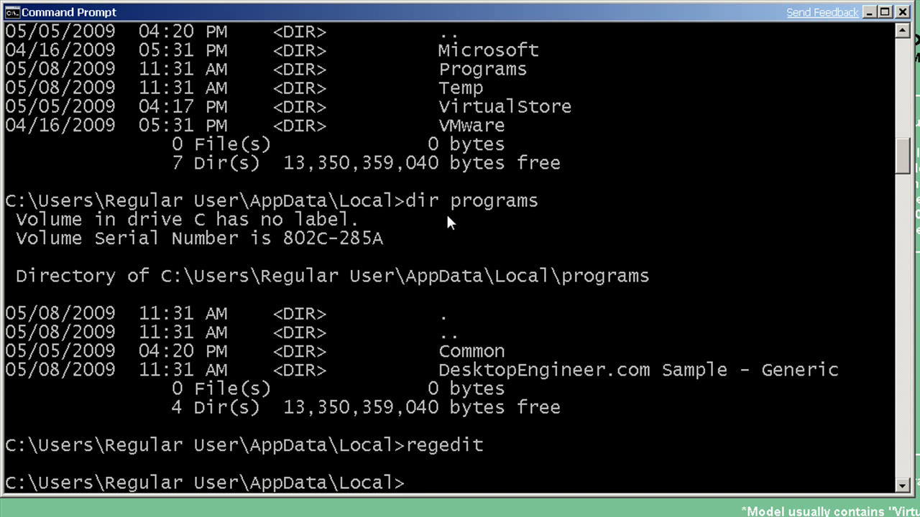
type("popd")
key("Return")
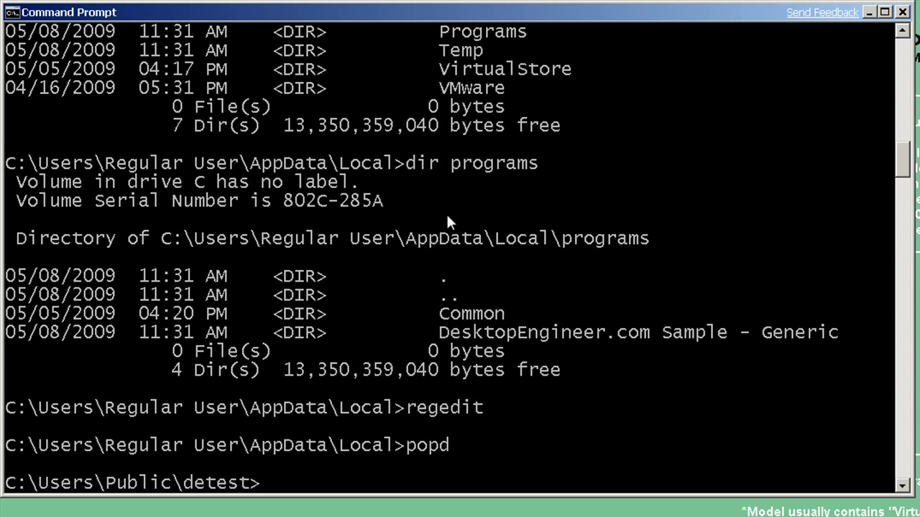
type("dir")
key("Return")
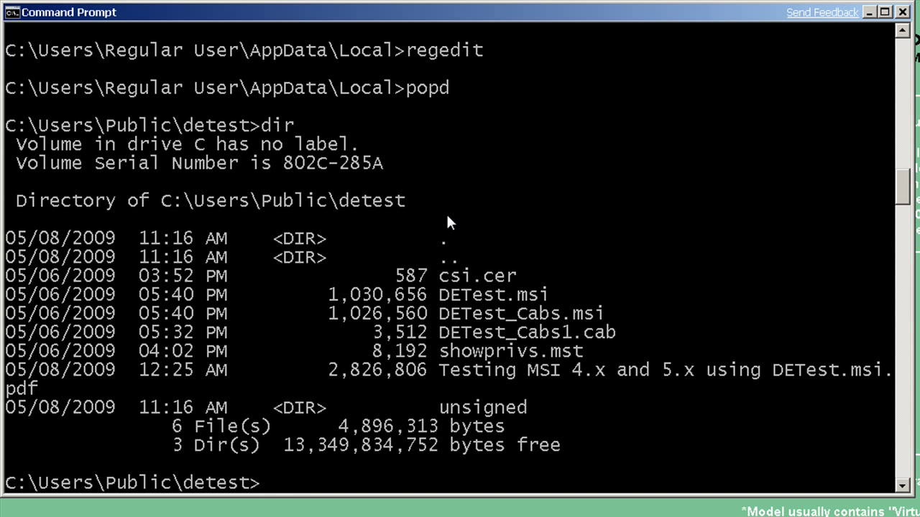
- Uninstall detest.msi with msiexec /x detest.msi /qb+, then bring up the switch-user and log-off options
key("Up")
key("Up")
key("Up")
key("Up")
key("Up")
key("Down")
key("Up")
key("Up")
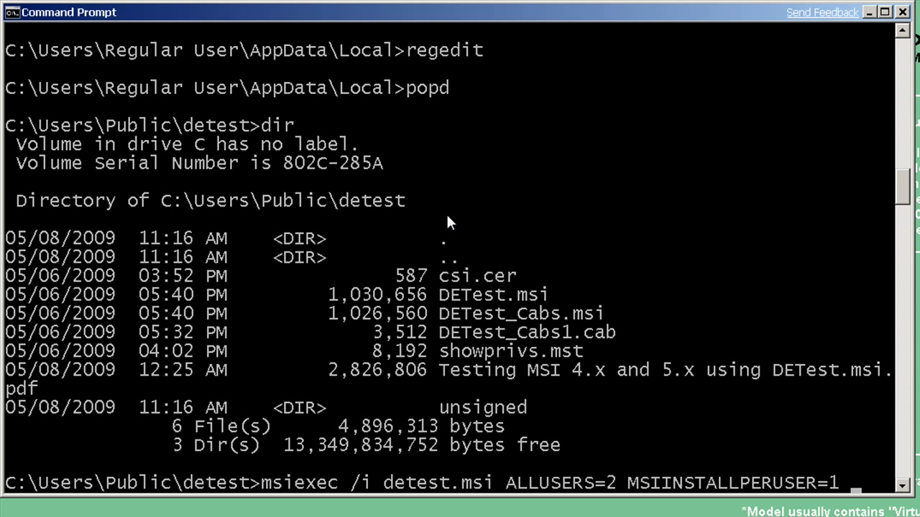
key("BackSpace")
key("BackSpace")
key("BackSpace")
key("BackSpace")
key("BackSpace")
key("BackSpace")
key("BackSpace")
key("BackSpace")
key("BackSpace")
key("BackSpace")
key("BackSpace")
key("BackSpace")
key("BackSpace")
key("BackSpace")
key("BackSpace")
key("BackSpace")
key("BackSpace")
key("BackSpace")
key("BackSpace")
key("BackSpace")
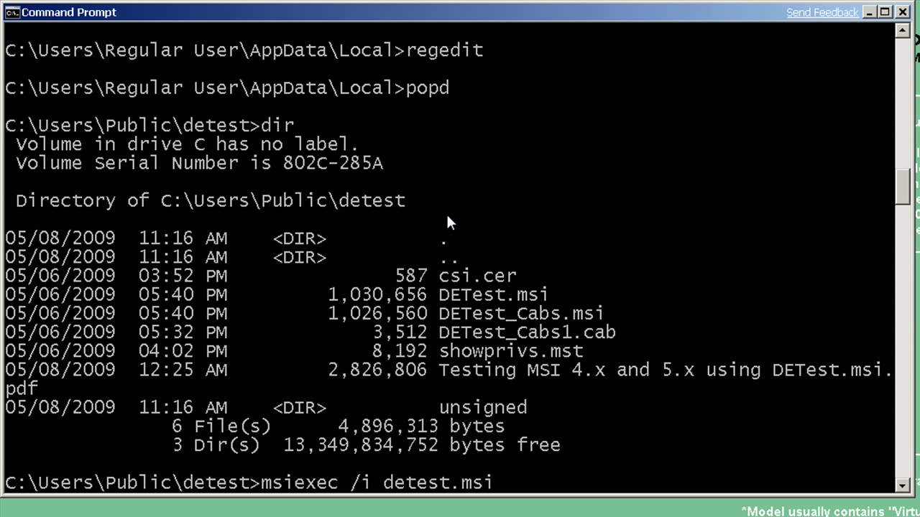
type("/qb+")
key("Left")
key("Left")
key("Left")
key("Left")
key("Left")
key("Left")
key("Left")
key("Left")
key("Left")
key("Left")
key("Left")
key("Left")
key("Left")
key("Left")
key("Left")
key("Left")
key("Left")
key("Delete")
type("x")
key("Return")
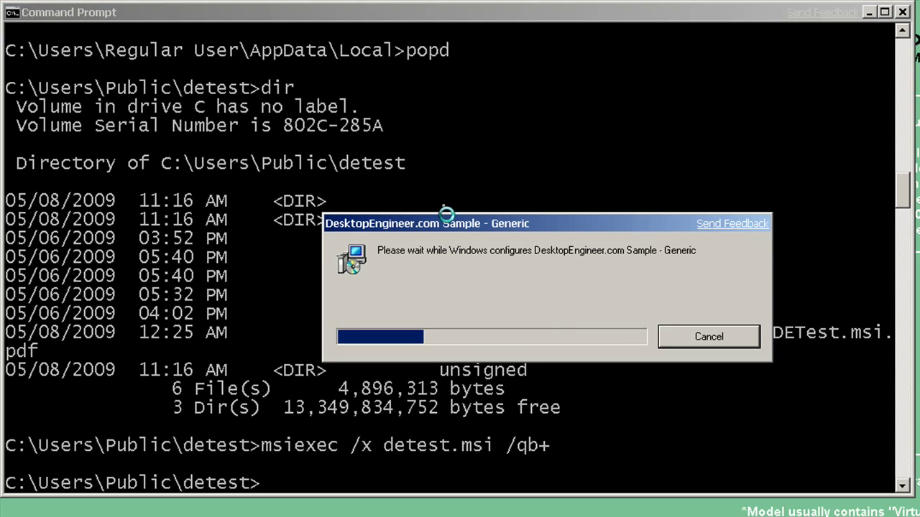
key("Return")
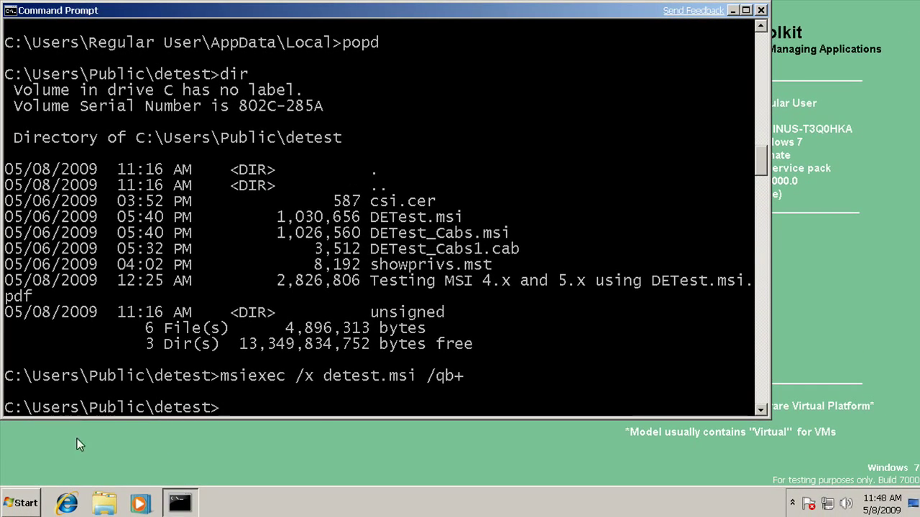
left_click(27, 514)
left_click(283, 466)
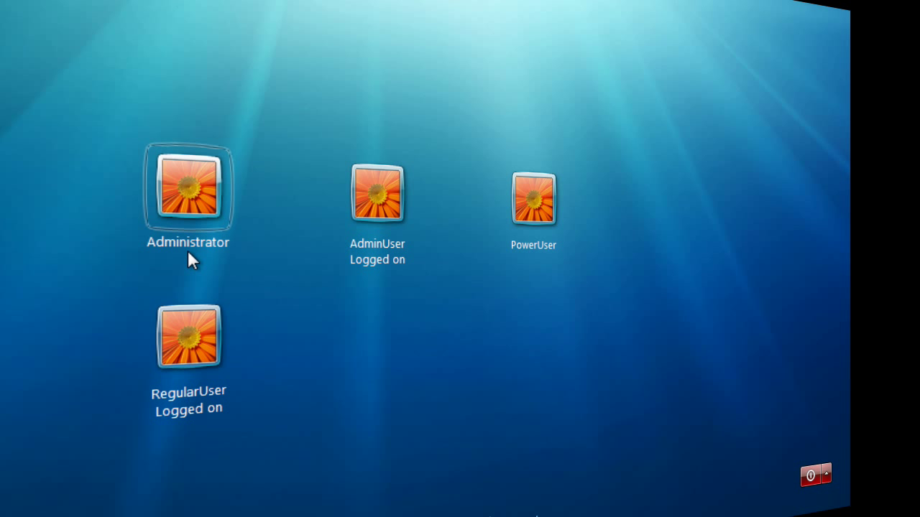
- Log on to the admin test account by entering its password
left_click(377, 244)
type("*******")
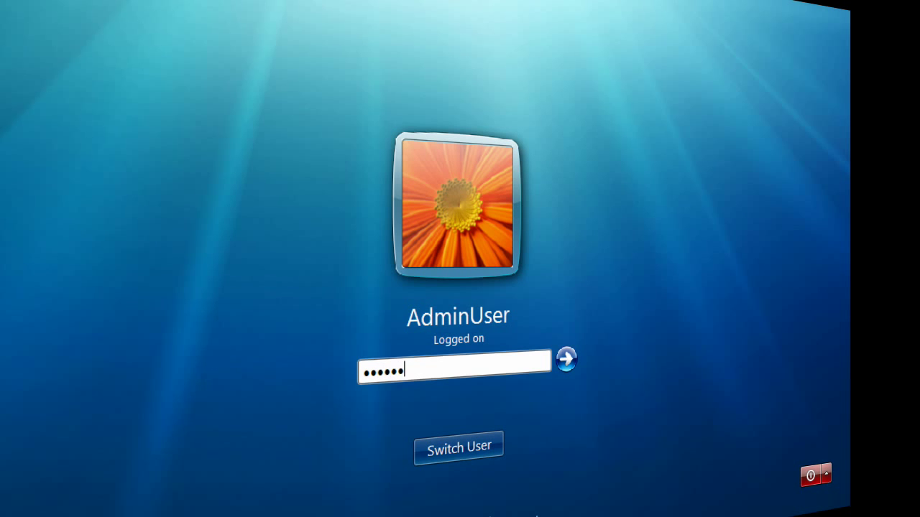
key("Return")
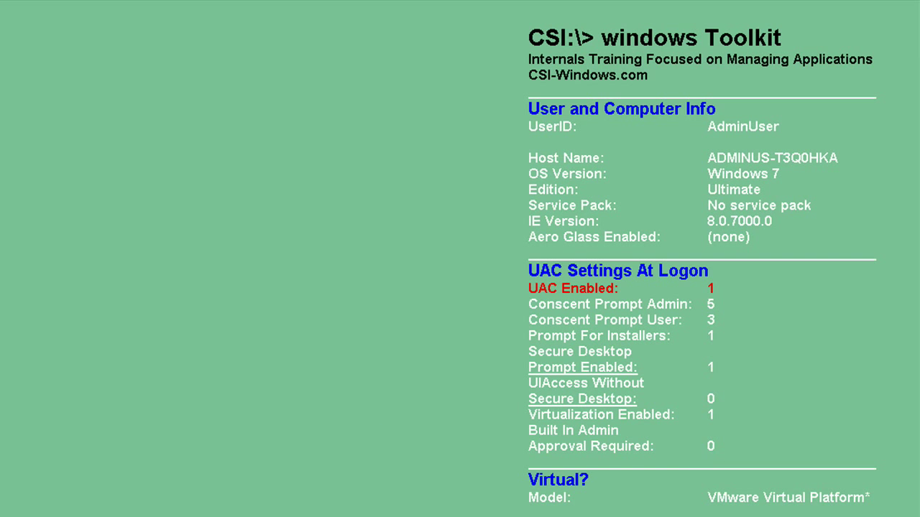
- Open a new Command Prompt and change to ..\public\detest
key("super")
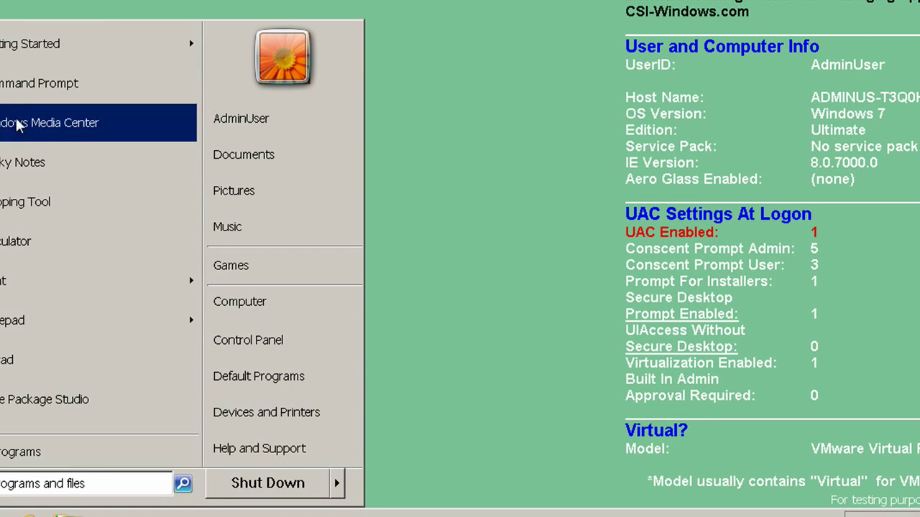
left_click(15, 96)
type("cd ..\\")
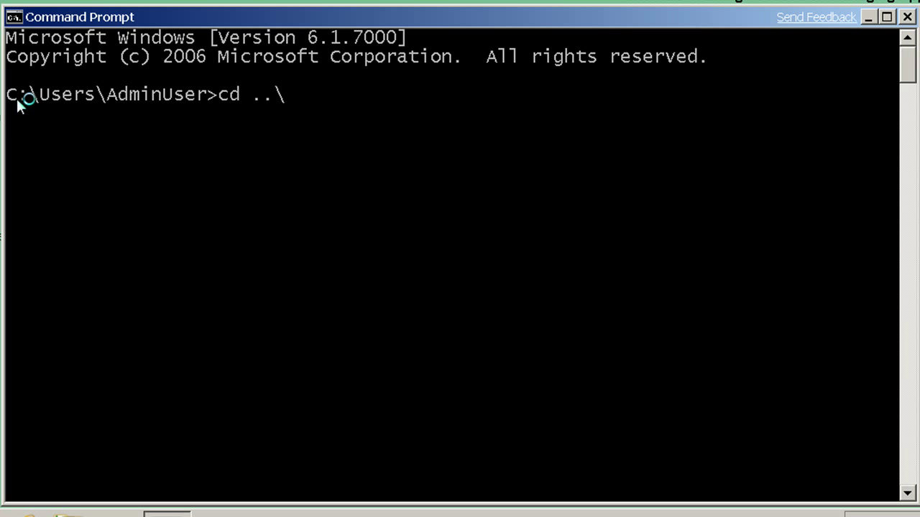
type("public\\detest")
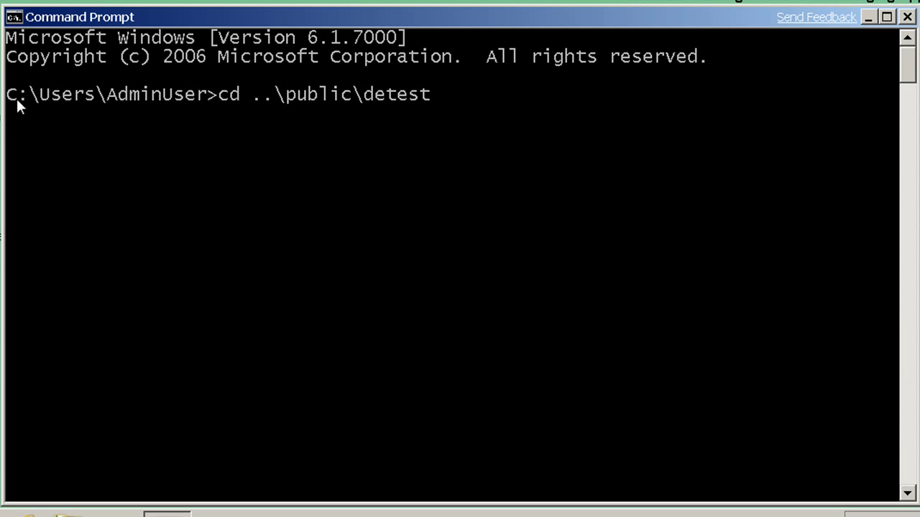
key("Return")
- Enter msiexec /i detest.msi ALLUSERS=1 /qb+ without running it
type("msiexe")
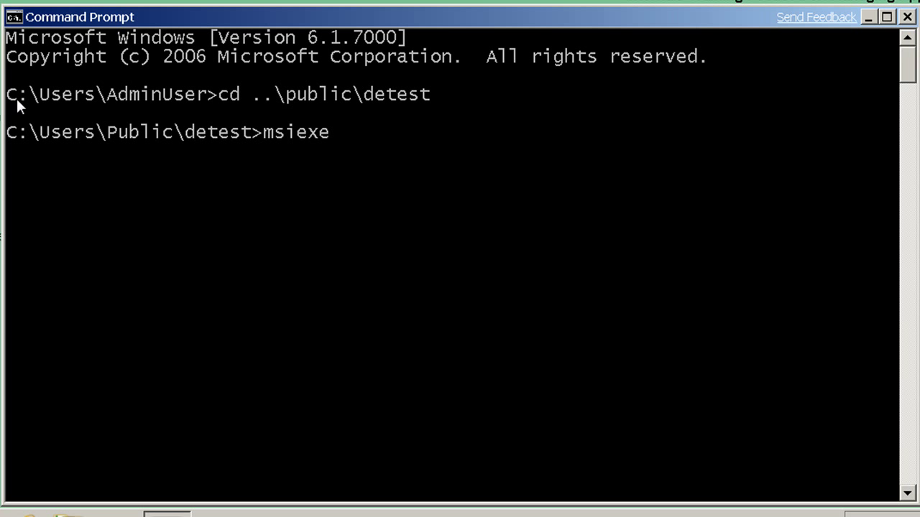
type("c /i detest.mis")
key("BackSpace")
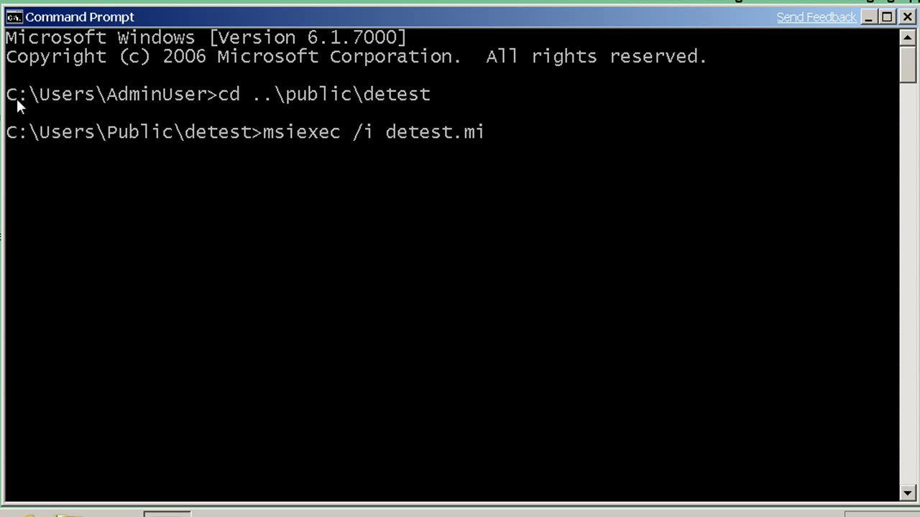
key("BackSpace")
type("si ALLUSERS=1")
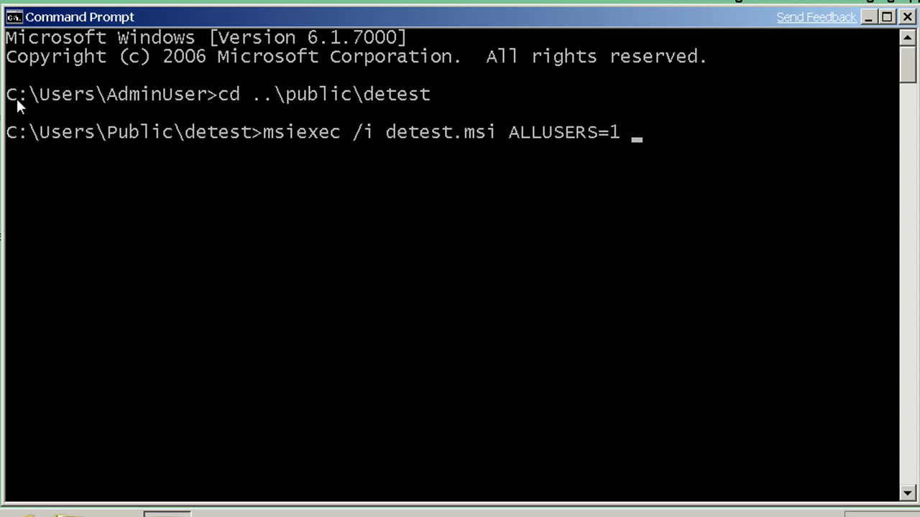
type("/qb+")
- Run the ALLUSERS=1 per-machine install, approve UAC elevation, and dismiss the completion message
key("Return")
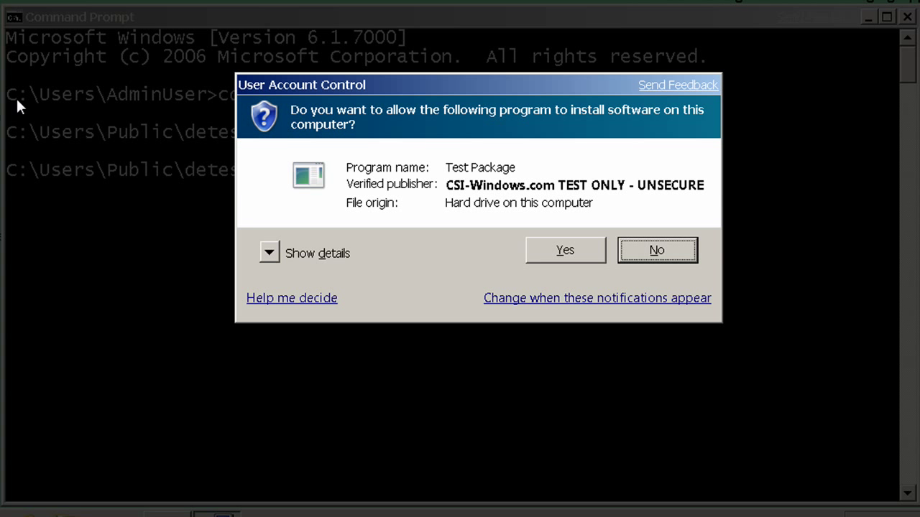
key("Left")
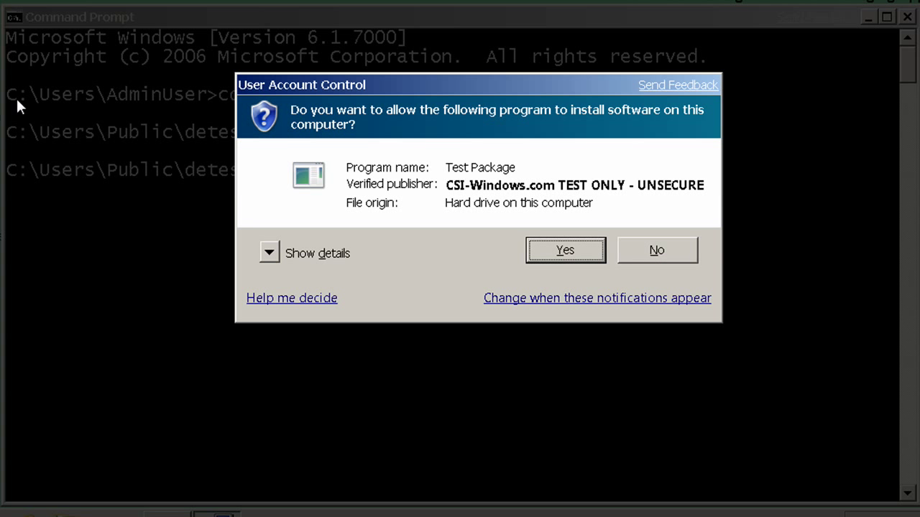
key("Return")
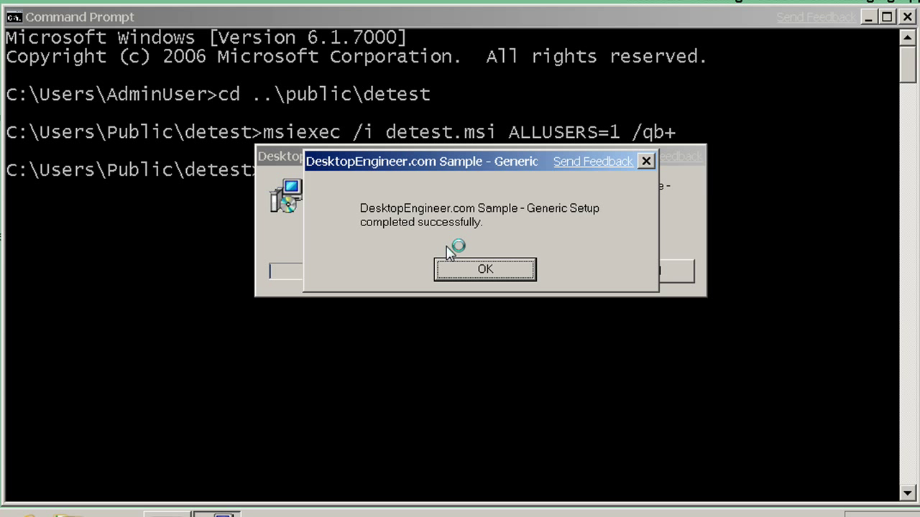
left_click(475, 269)
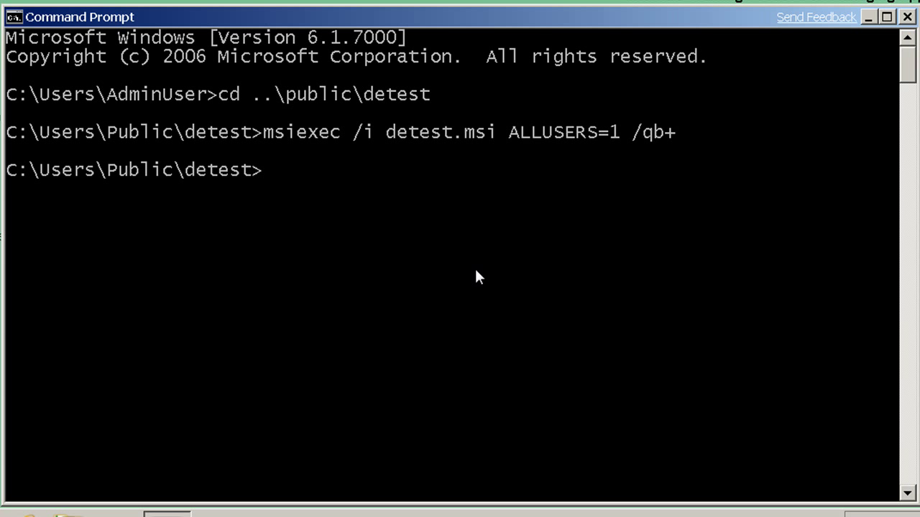
- List %localappdata%\programs and "C:\program files" to see where the sample installed
type("dir %local")
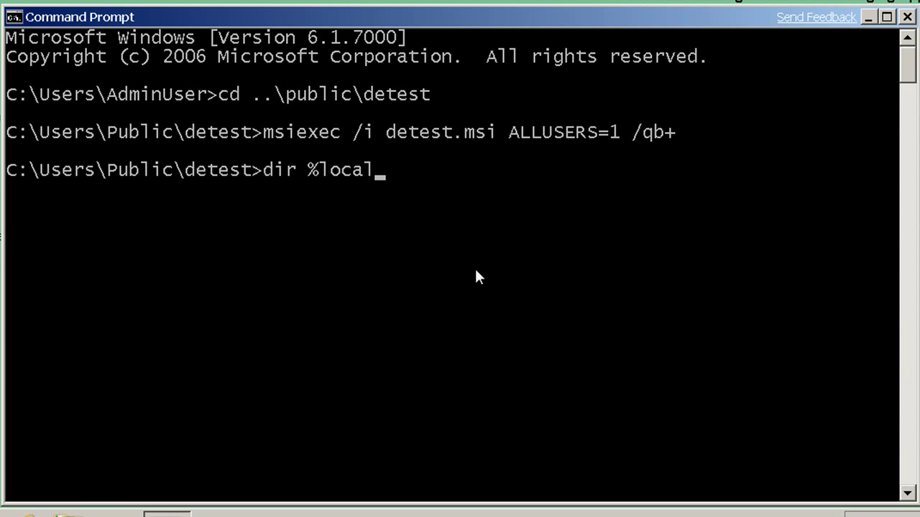
type("appdata")
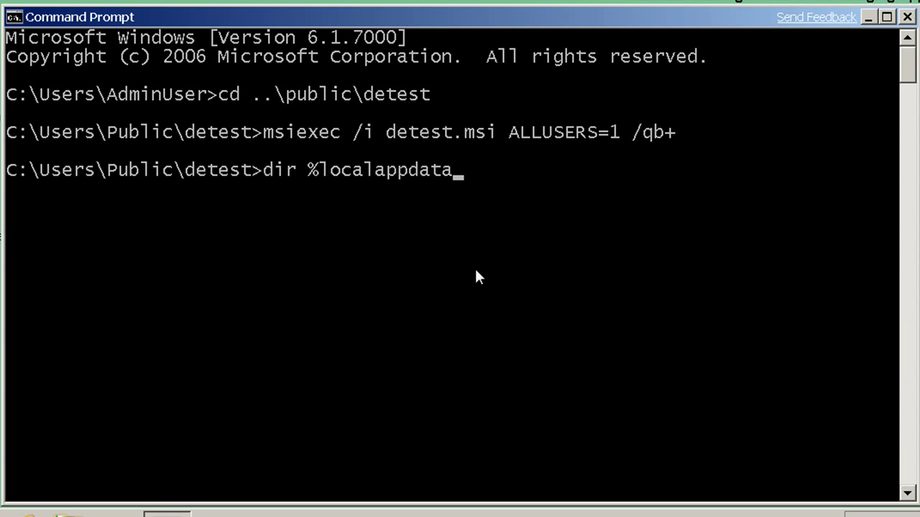
type("%\\programs")
key("Return")
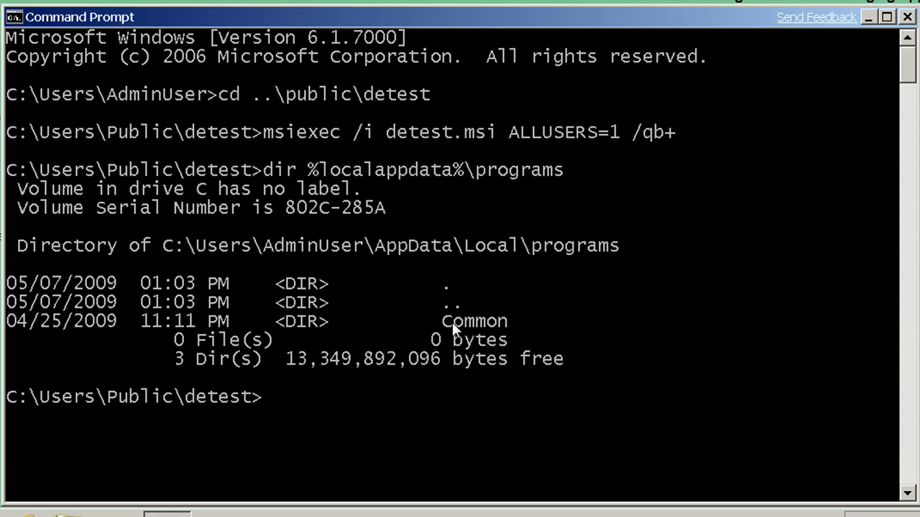
type("dir \"C:\\progra")
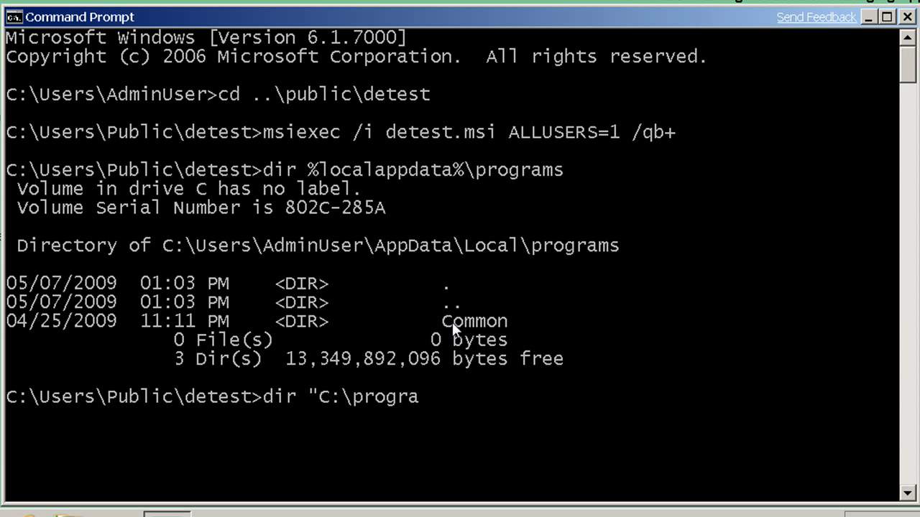
type("m files")
key("Return")
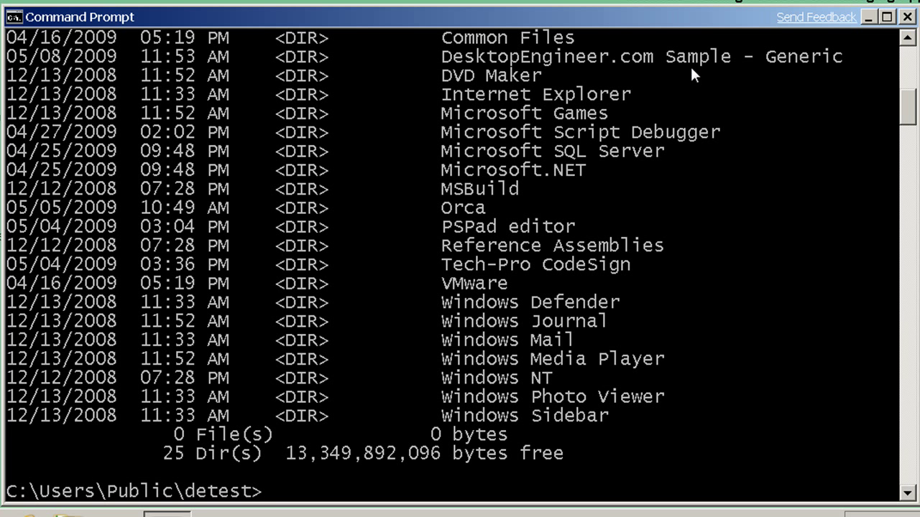
- Launch regedit elevated and expand HKEY_CURRENT_USER\Software\Classes
type("regedit")
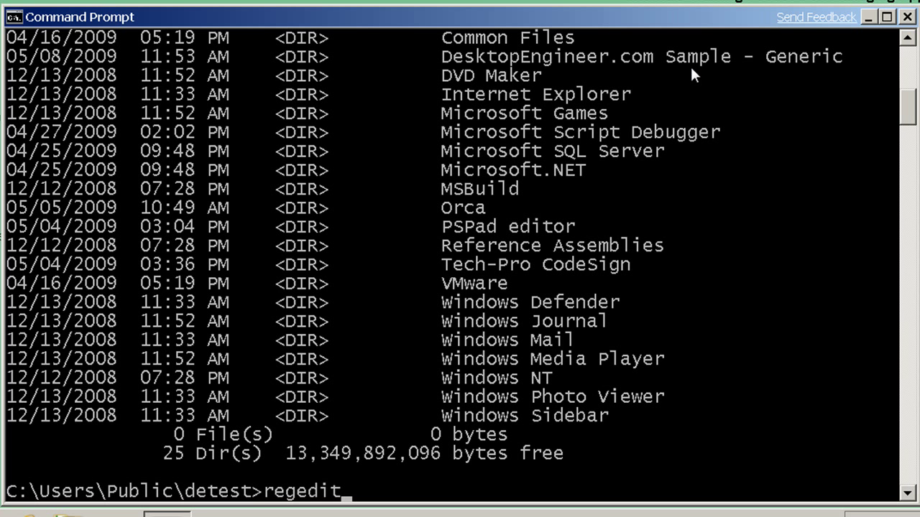
key("Return")
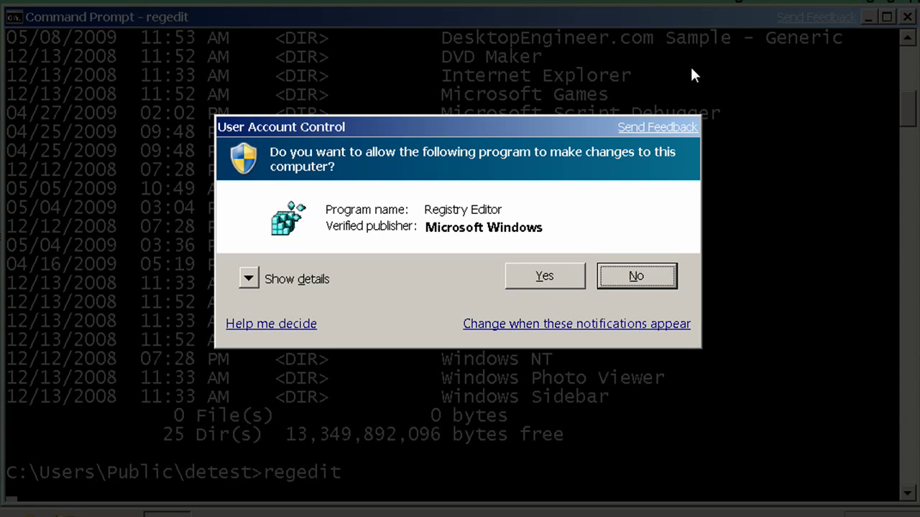
key("alt+y")
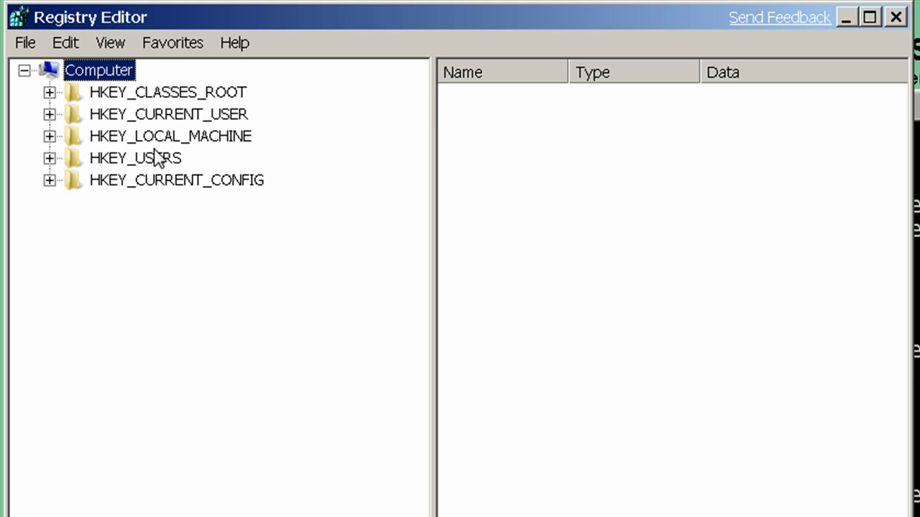
left_click(49, 114)
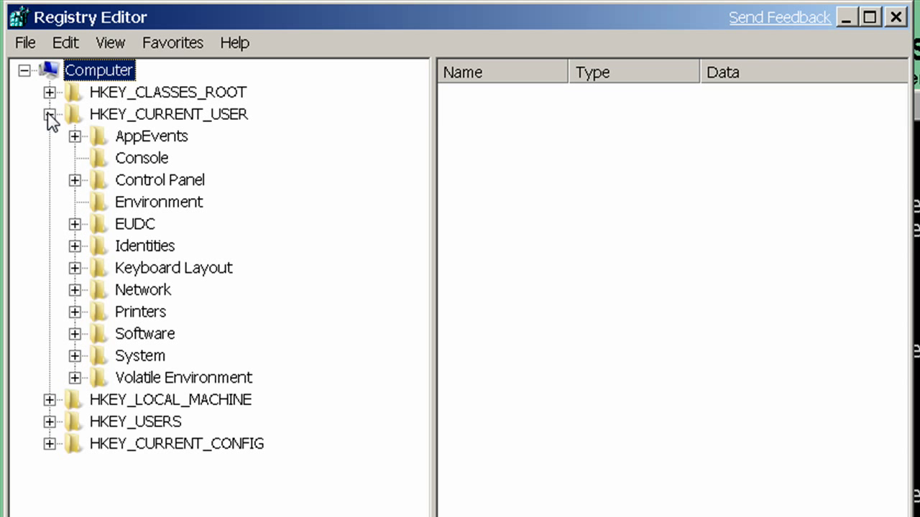
left_click(74, 334)
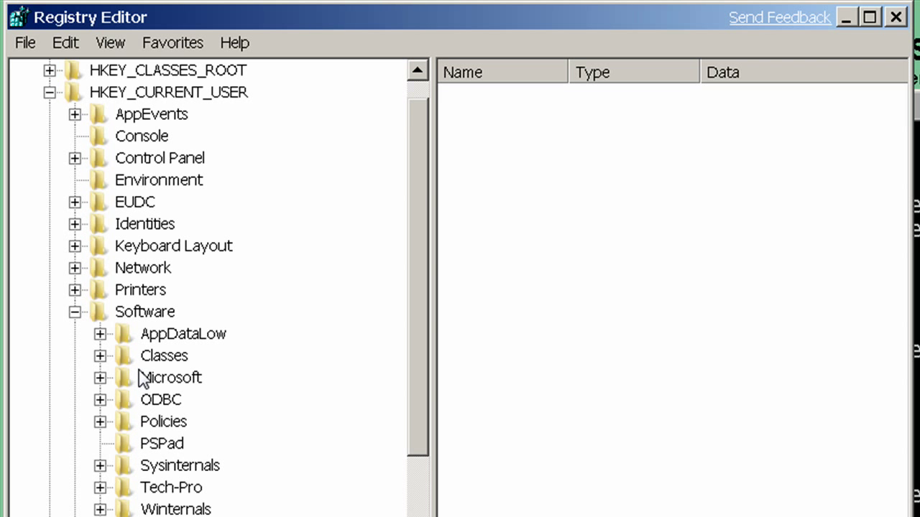
left_click(101, 356)
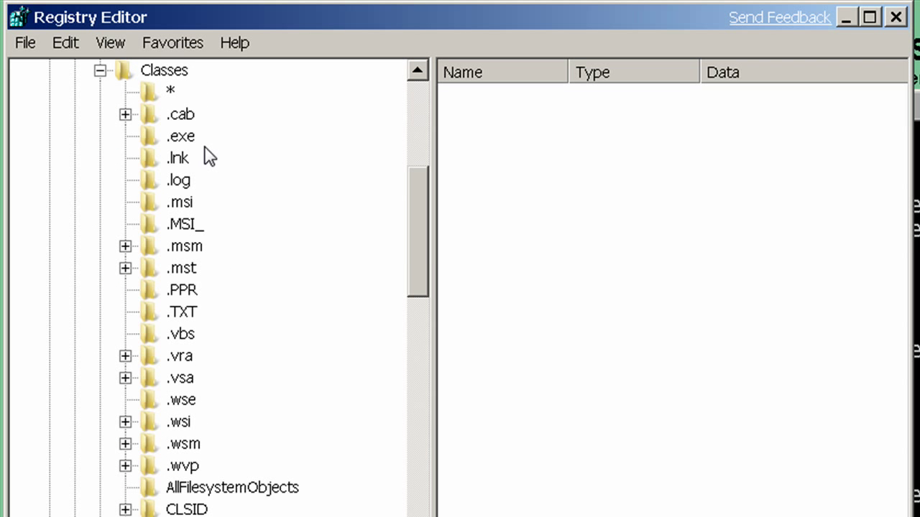
scroll(202, 155, "up", 5)
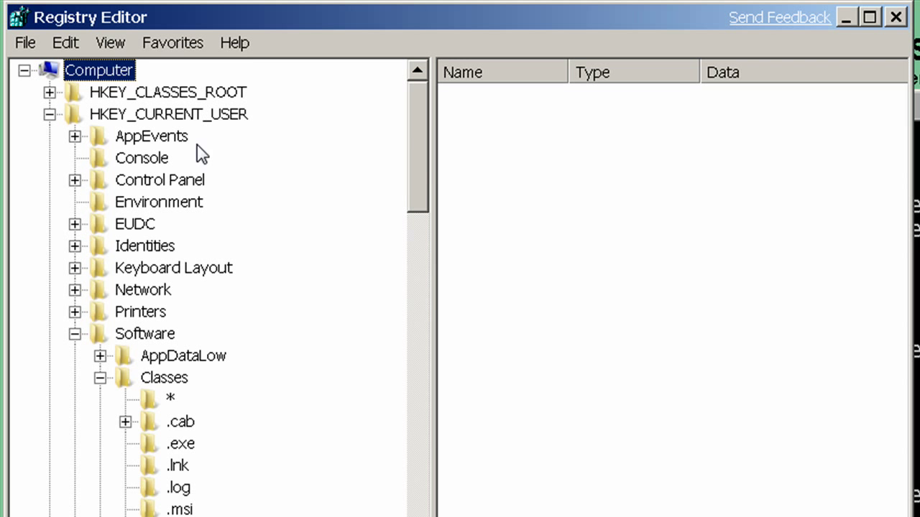
- Inspect HKLM\SOFTWARE\DesktopEngineer.com and the .111_DesktopEngineer.com class, then return to the console
left_click(49, 115)
left_click(49, 136)
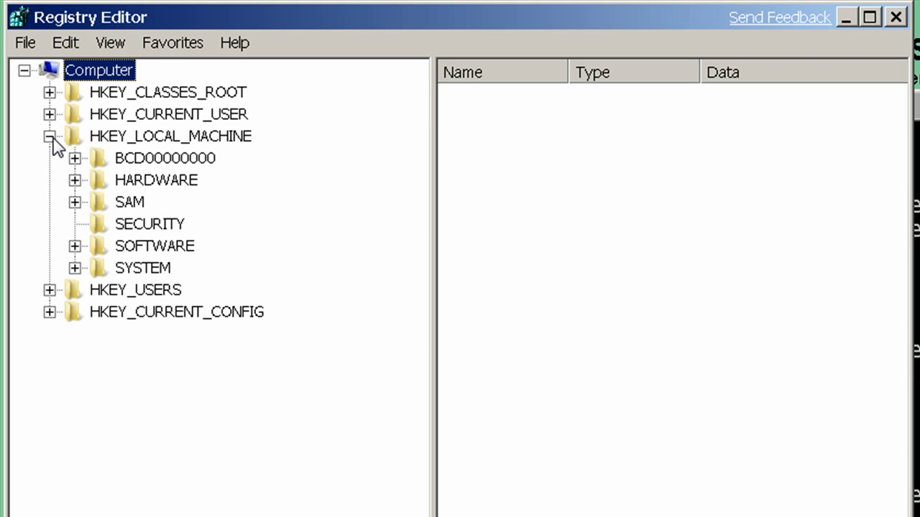
left_click(75, 248)
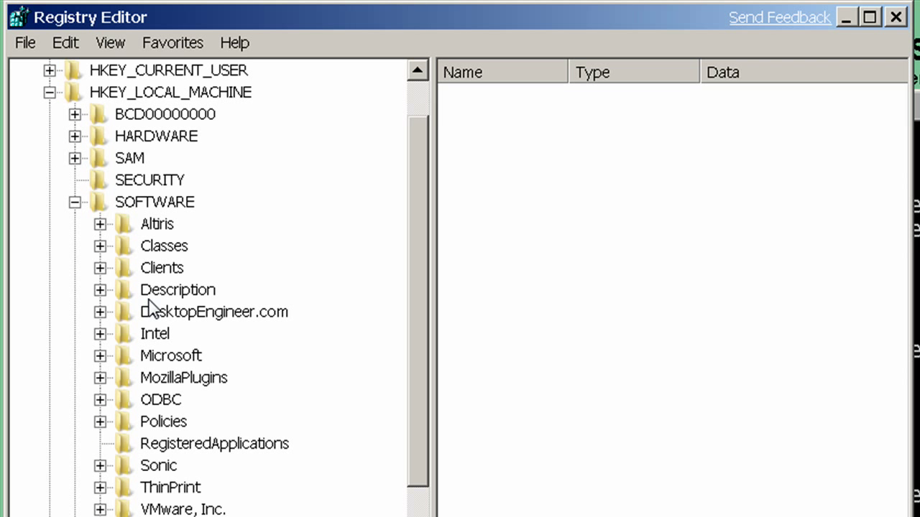
left_click(100, 312)
left_click(134, 318)
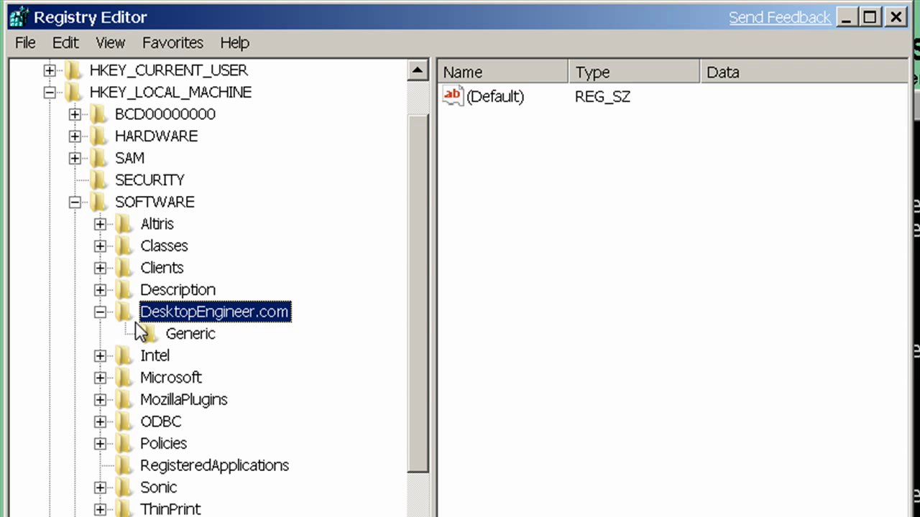
left_click(100, 246)
left_click(230, 128)
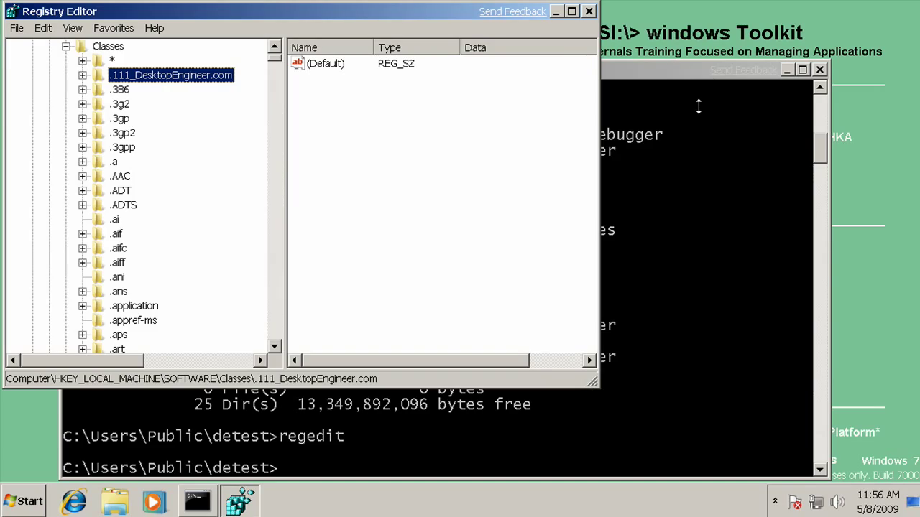
left_click(674, 70)
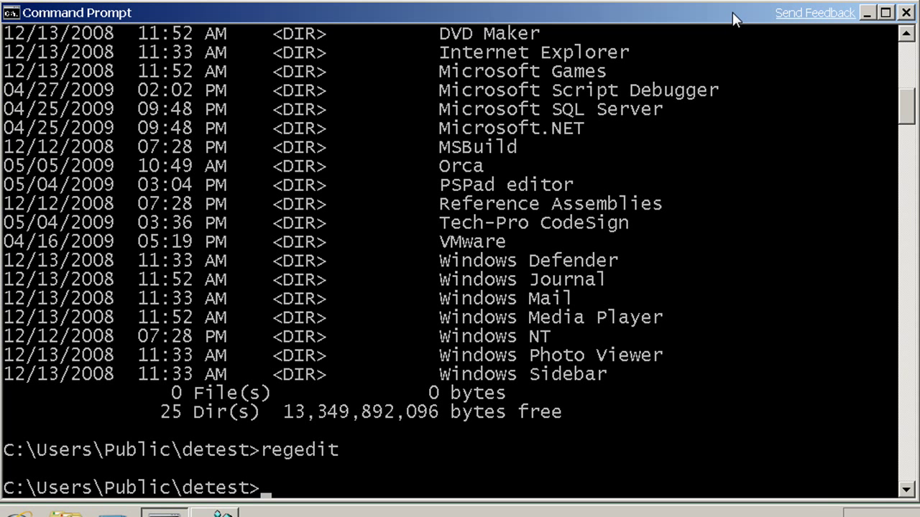
key("Up")
key("Up")
key("Up")
key("Up")
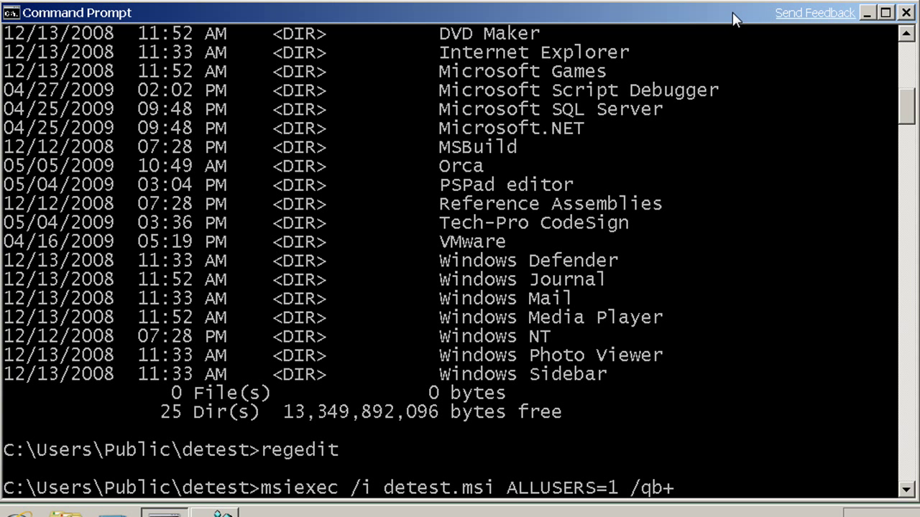
- Uninstall with msiexec /x detest.msi ALLUSERS=1 /qb+, approving elevation and dismissing the completion message
key("Down")
key("Down")
key("Up")
key("Up")
key("Left")
key("Left")
key("Left")
key("Left")
key("Left")
key("Left")
key("Left")
key("Left")
key("Left")
key("Left")
key("Left")
key("Left")
key("Left")
key("Left")
key("Left")
key("Left")
key("Left")
key("Left")
key("Left")
key("Left")
key("Delete")
type("x")
key("Return")
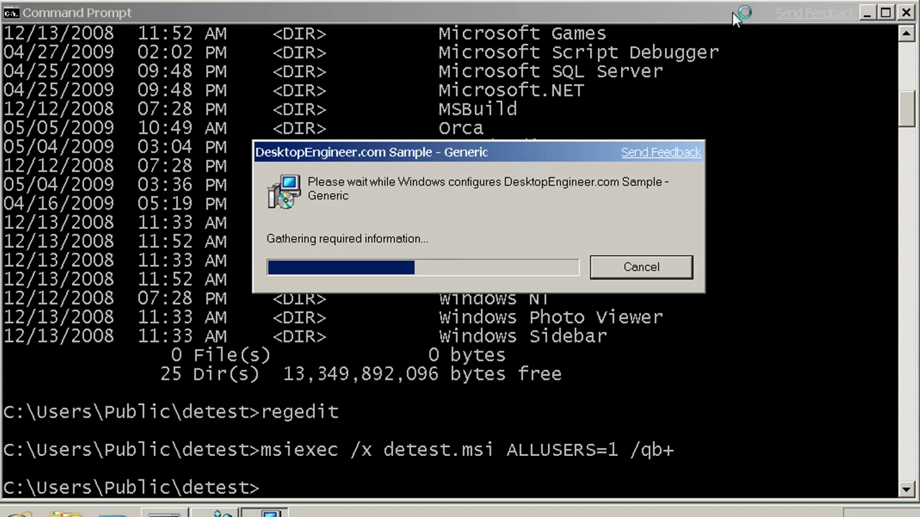
key("Left")
key("Return")
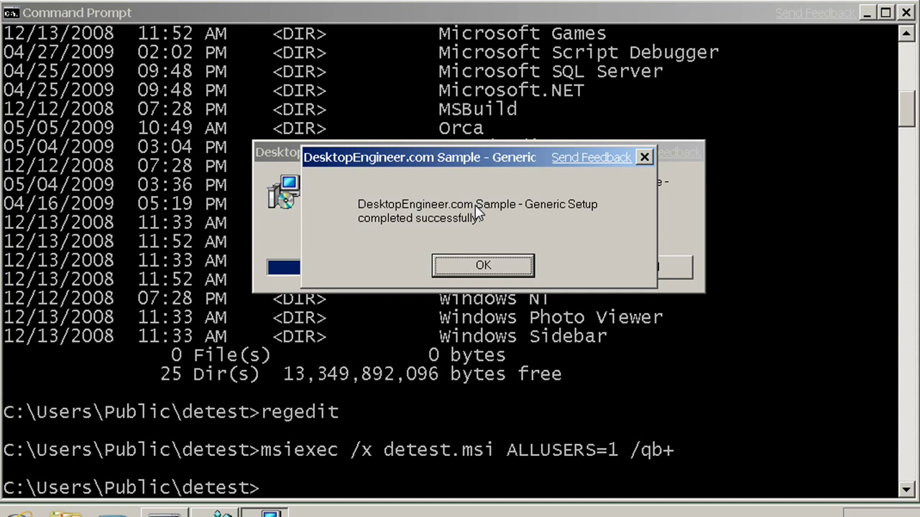
left_click(483, 265)
- Edit the install command so ALLUSERS=1 becomes MSIINSTALLPERUSER=1
key("Up")
key("Left")
key("Left")
key("Left")
key("Left")
key("Left")
key("Left")
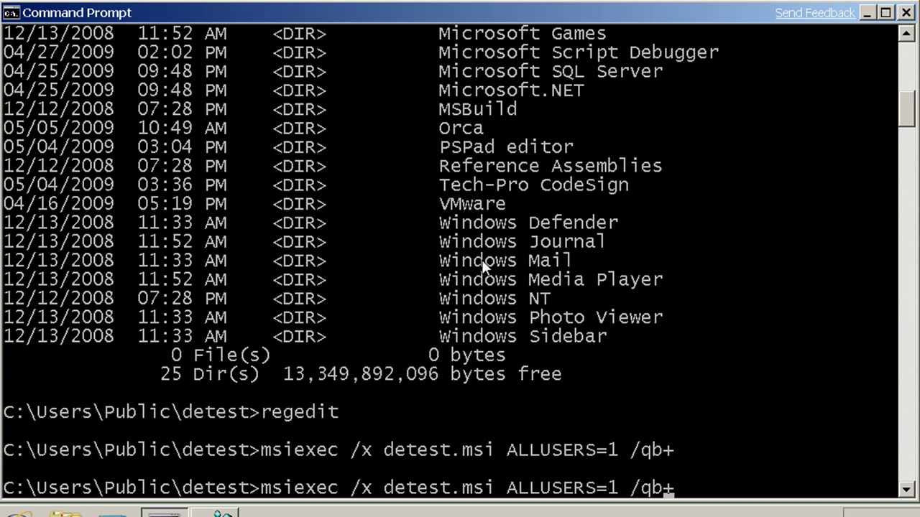
key("Left")
key("Left")
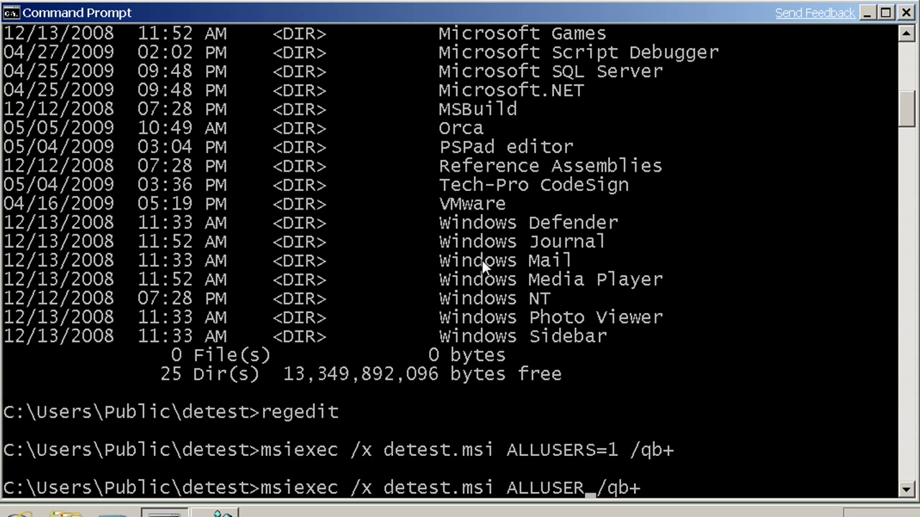
key("Up")
key("Up")
key("Up")
key("Up")
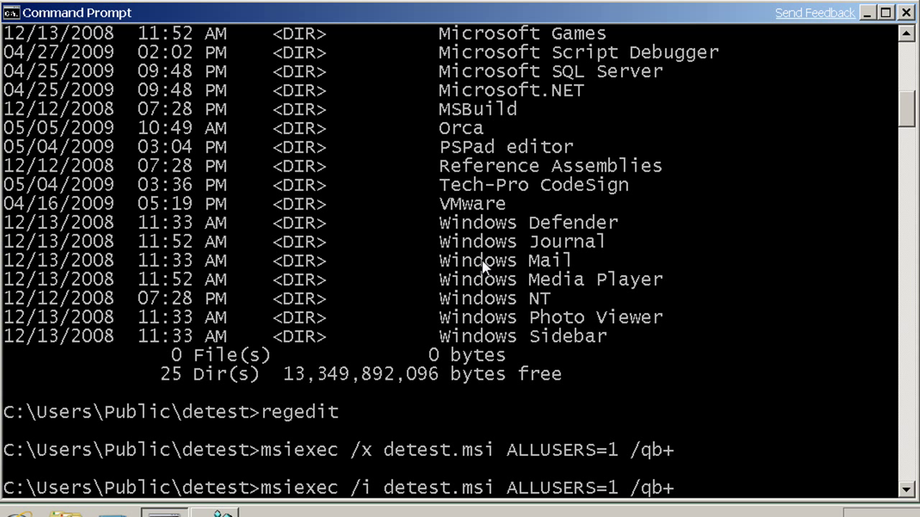
key("Left")
key("Left")
key("Left")
key("Left")
key("Left")
key("BackSpace")
key("BackSpace")
key("BackSpace")
key("BackSpace")
key("BackSpace")
key("BackSpace")
key("BackSpace")
key("BackSpace")
key("BackSpace")
key("BackSpace")
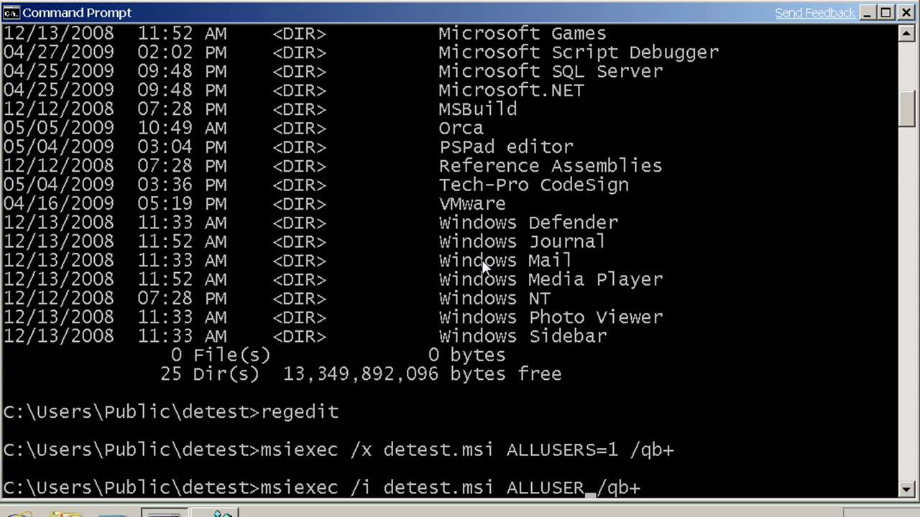
type("MSIINSTALL")
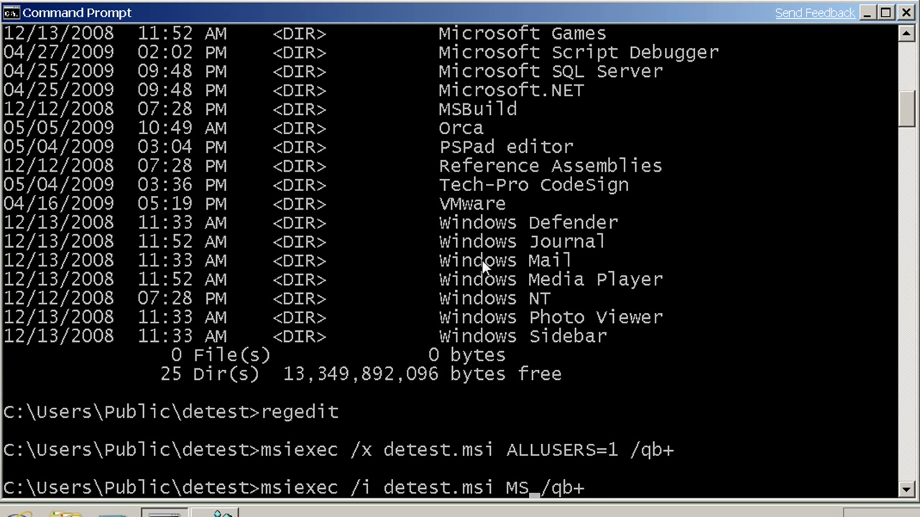
type("PERUSER")
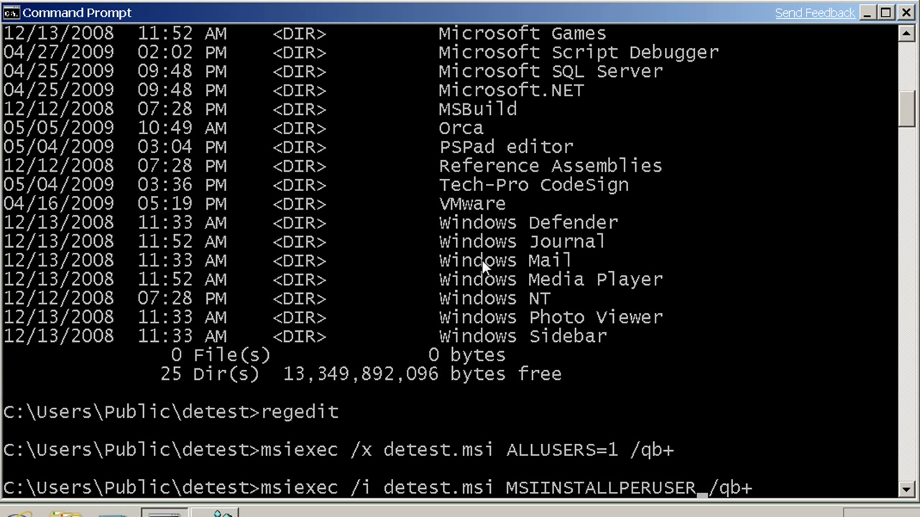
type("=1")
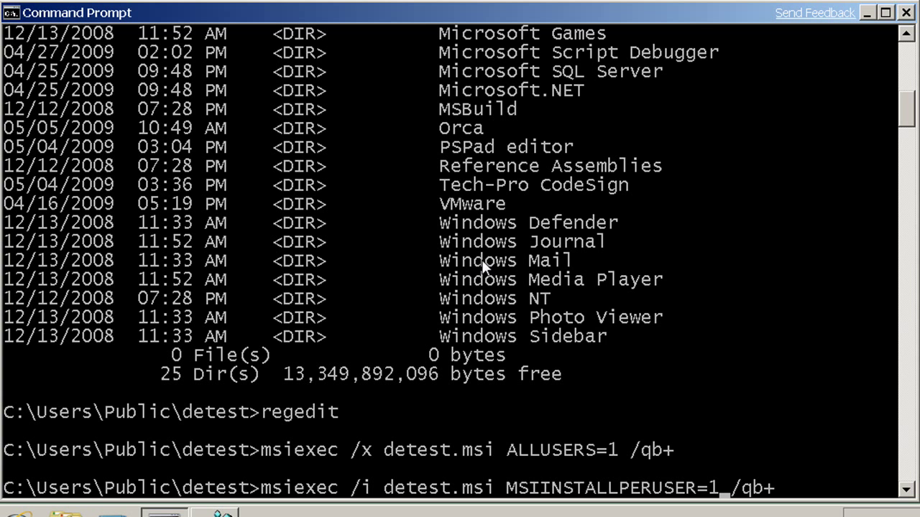
- Run msiexec /i detest.msi MSIINSTALLPERUSER=1 /qb+, approve elevation, and dismiss the completion message
key("Return")
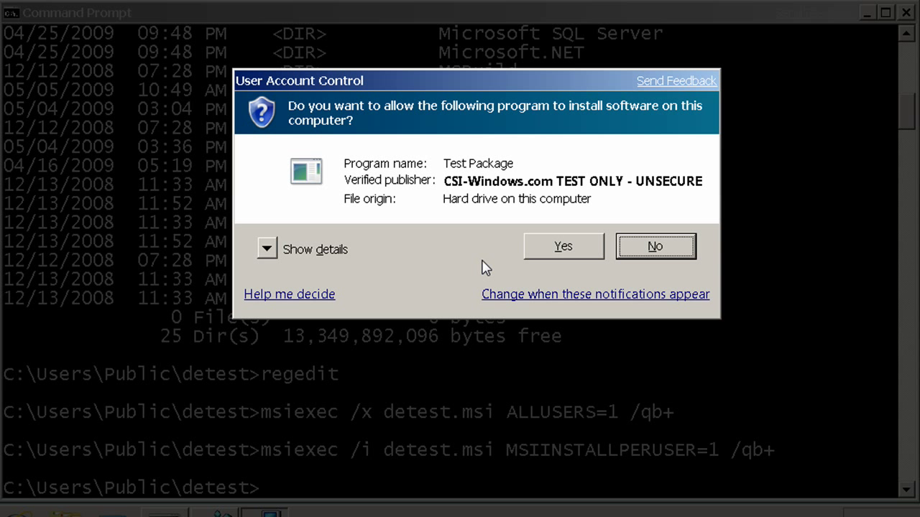
key("Left")
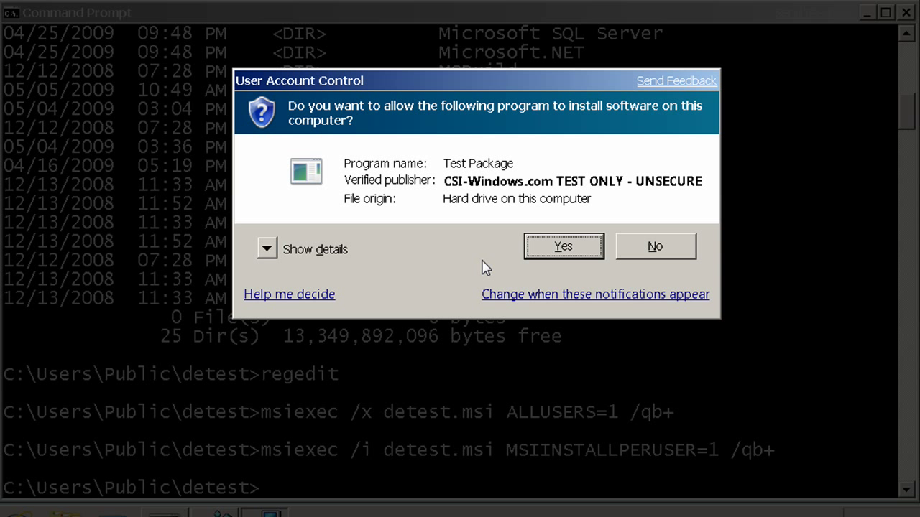
left_click(559, 252)
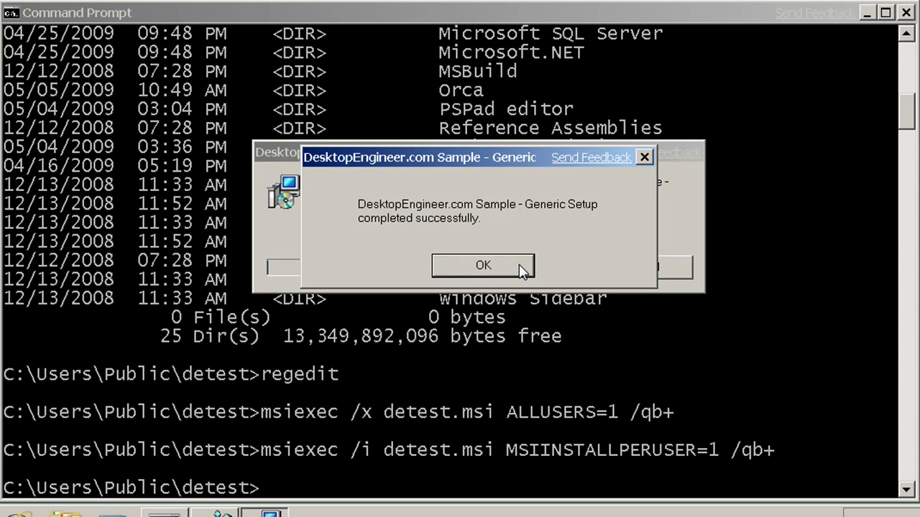
left_click(518, 264)
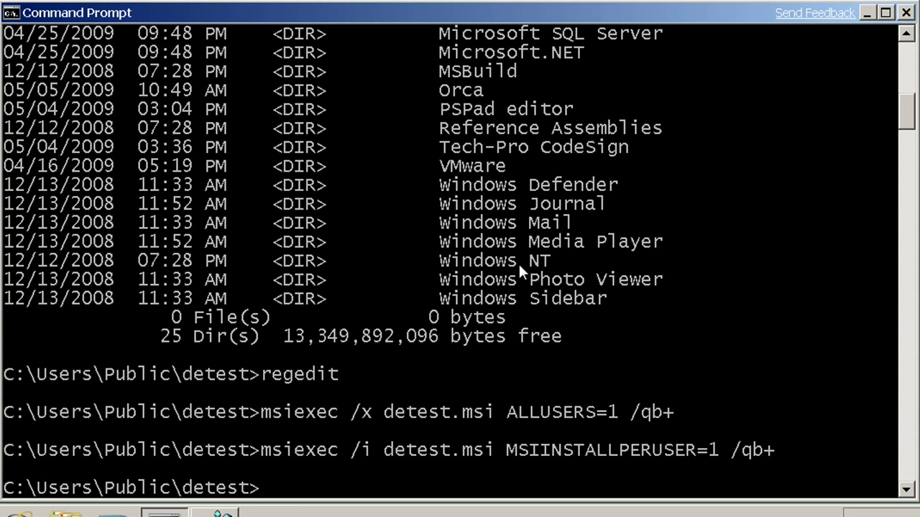
- List "C:\program files" to check for the DesktopEngineer.com Sample - Generic folder
type("dir \"C:\\program files")
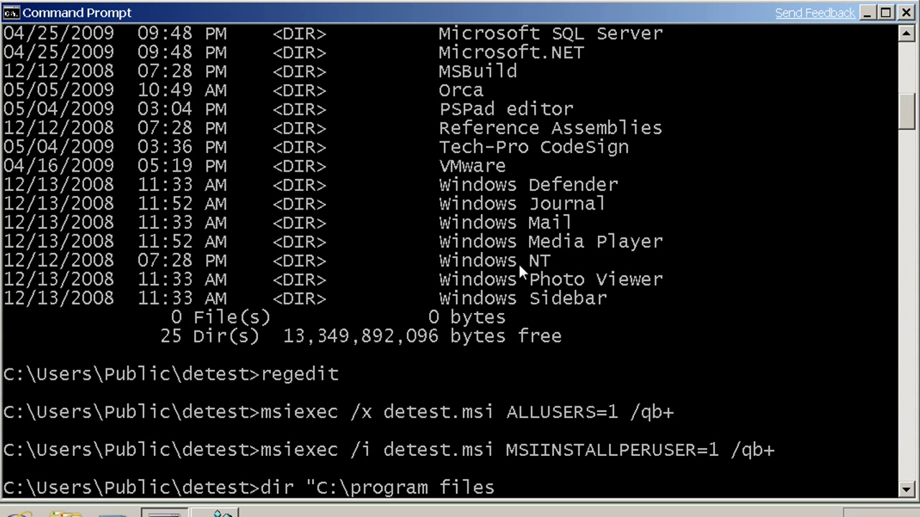
key("Return")
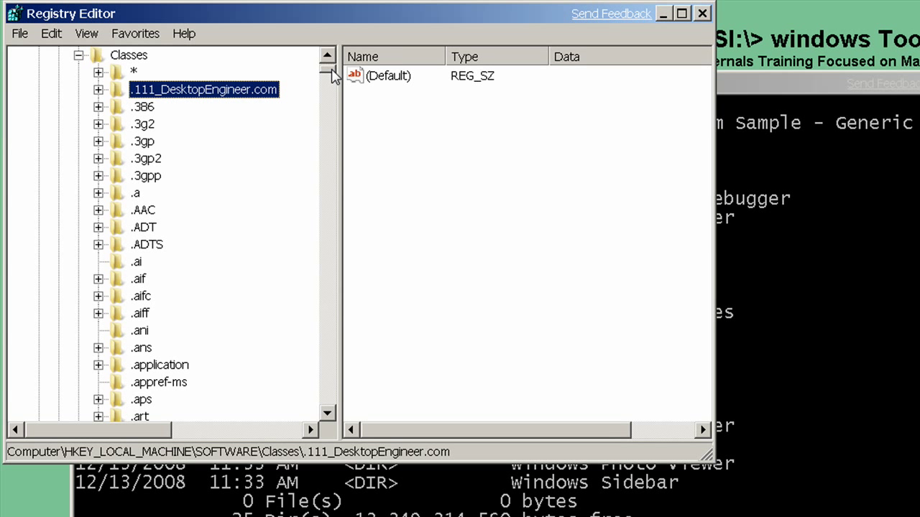
- Collapse HKEY_LOCAL_MACHINE and find .111_DesktopEngineer.com under HKEY_CURRENT_USER\Software\Classes
left_click_drag(332, 75, 324, 65)
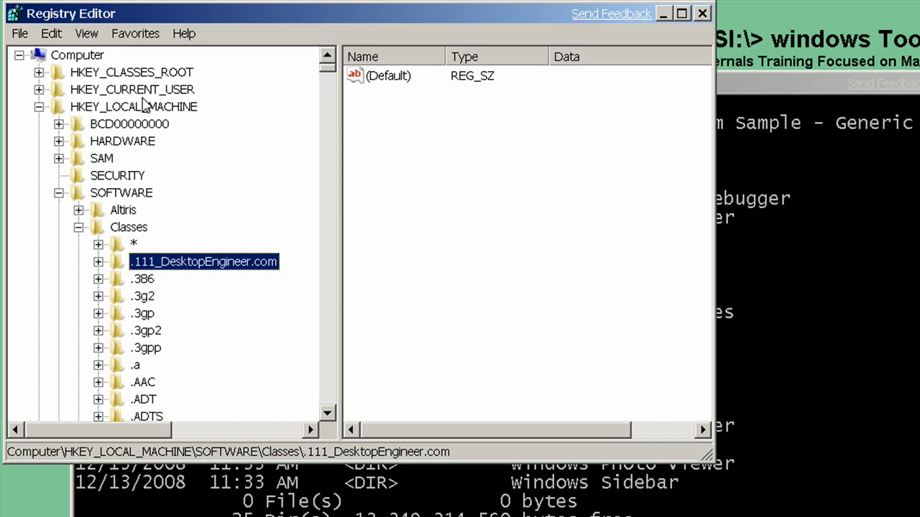
left_click(39, 107)
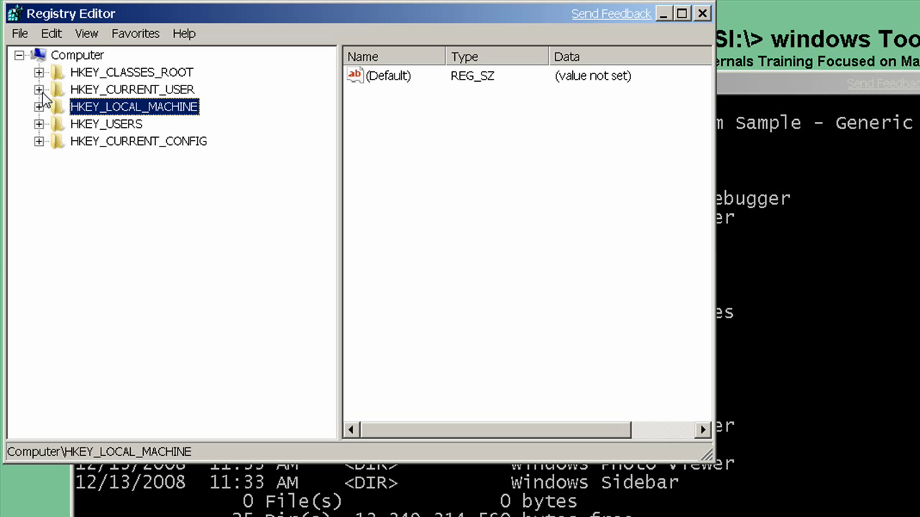
left_click(39, 89)
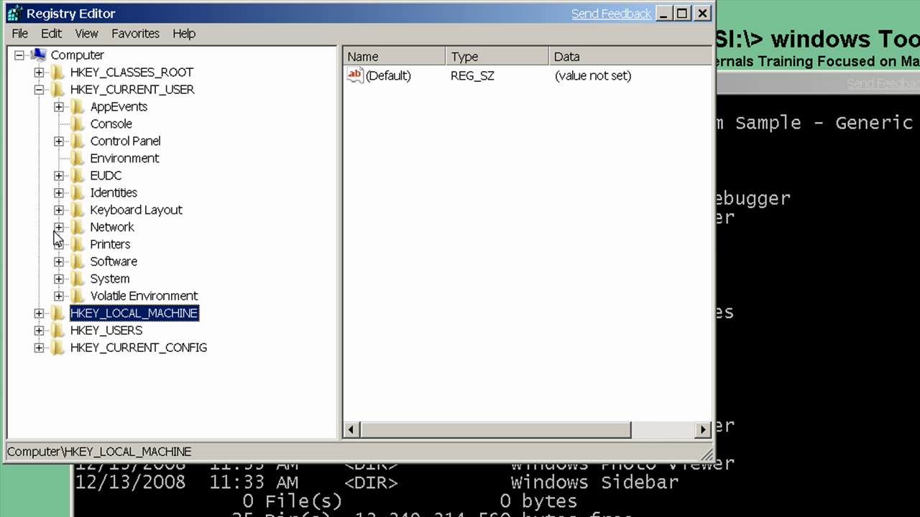
left_click(58, 262)
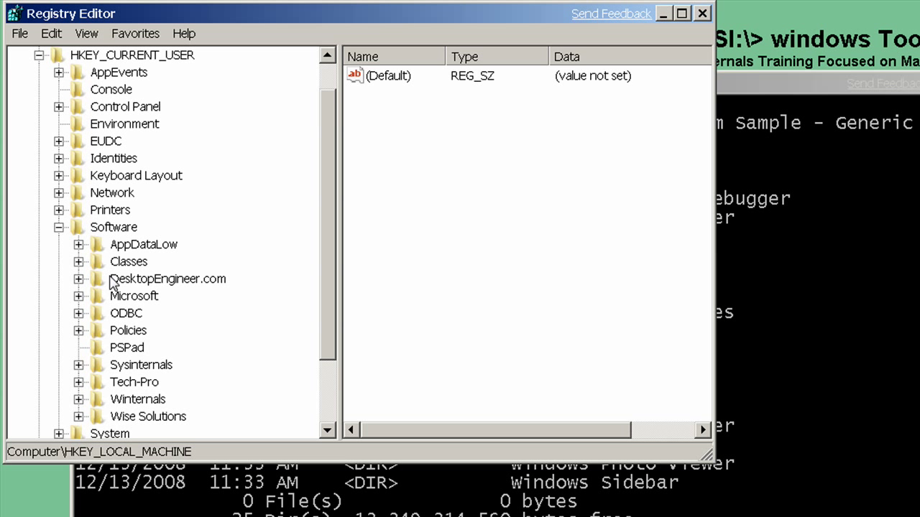
left_click(133, 61)
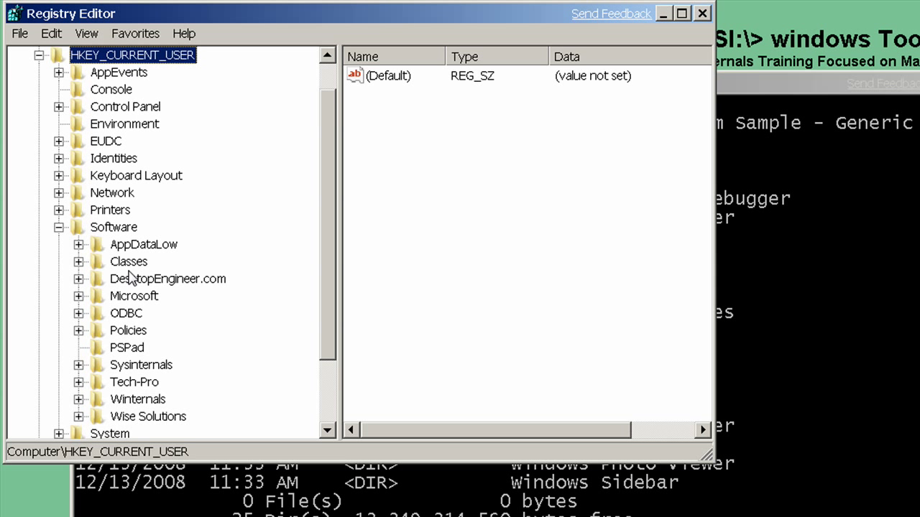
left_click(112, 230)
left_click(144, 280)
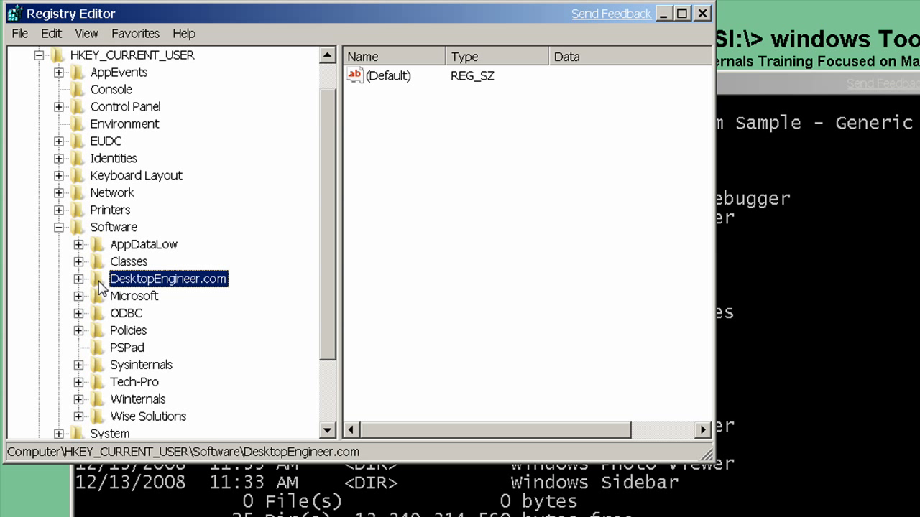
left_click(78, 262)
left_click(126, 57)
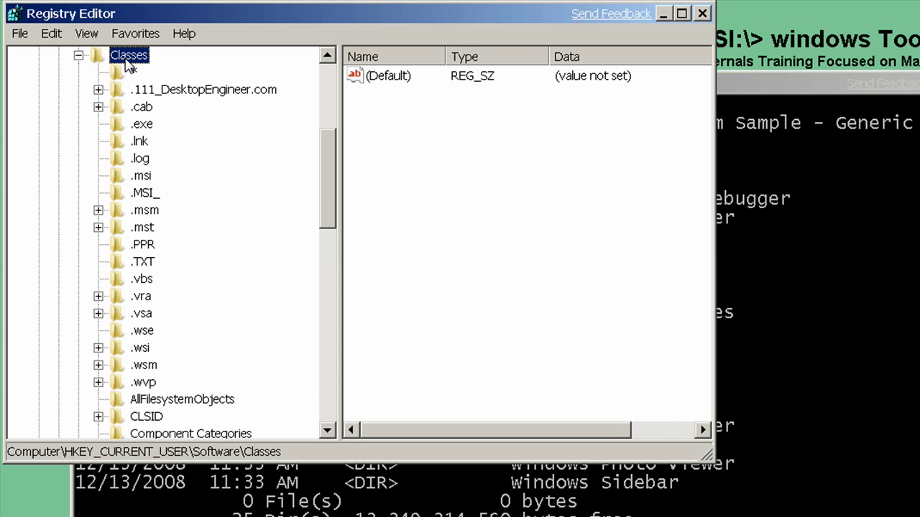
left_click(172, 93)
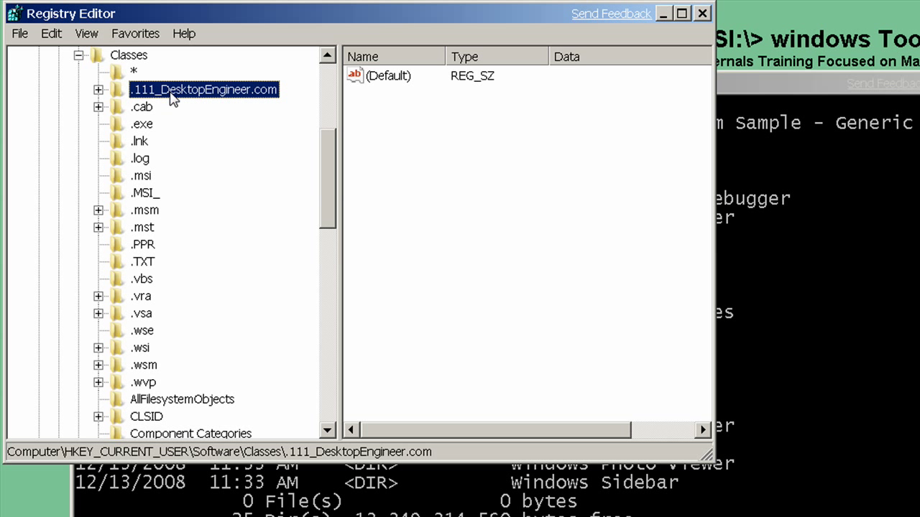
scroll(173, 99, "up", 5)
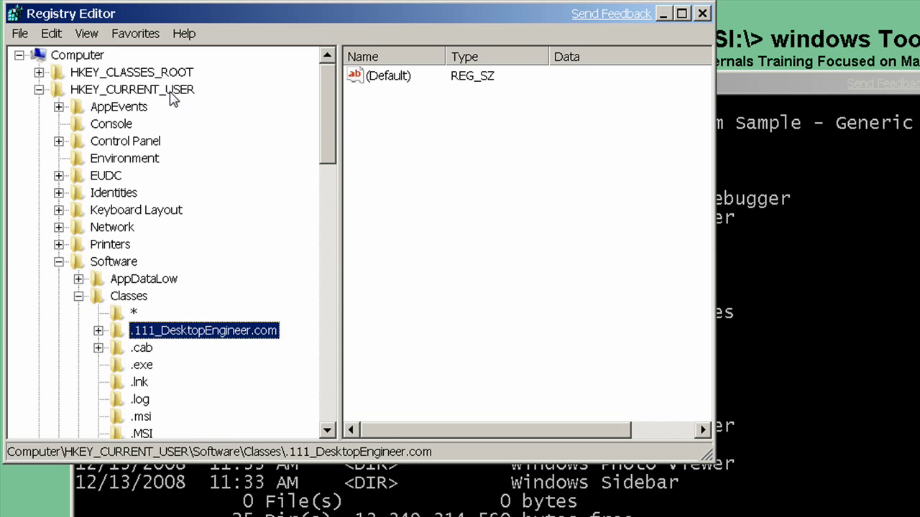
- Collapse the HKEY_CURRENT_USER branch in Registry Editor and bring the csi-windows.com page forward
left_click(39, 89)
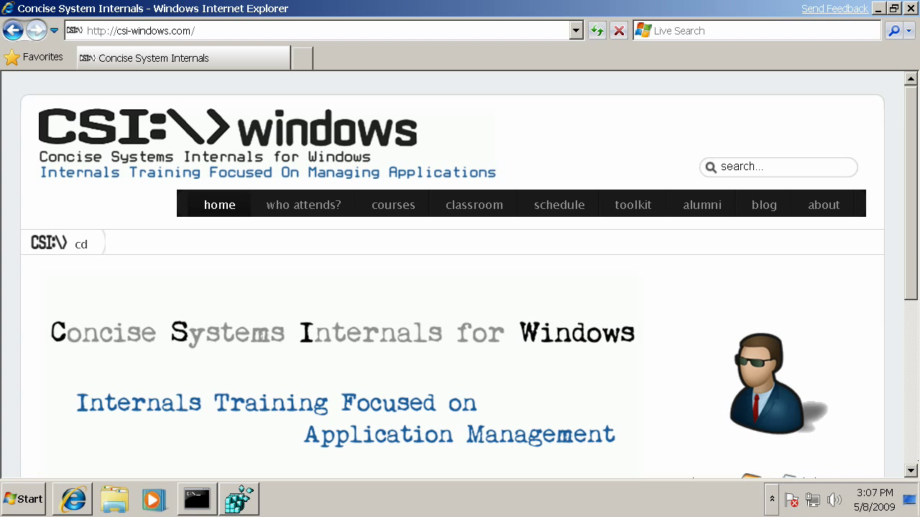
- Open the csi-windows.com about page and skim through it
left_click(824, 207)
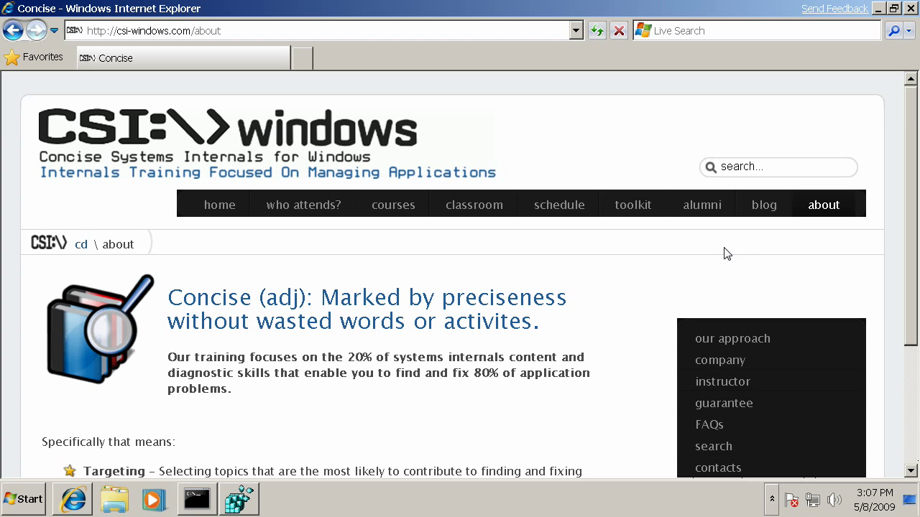
scroll(695, 282, "down", 2)
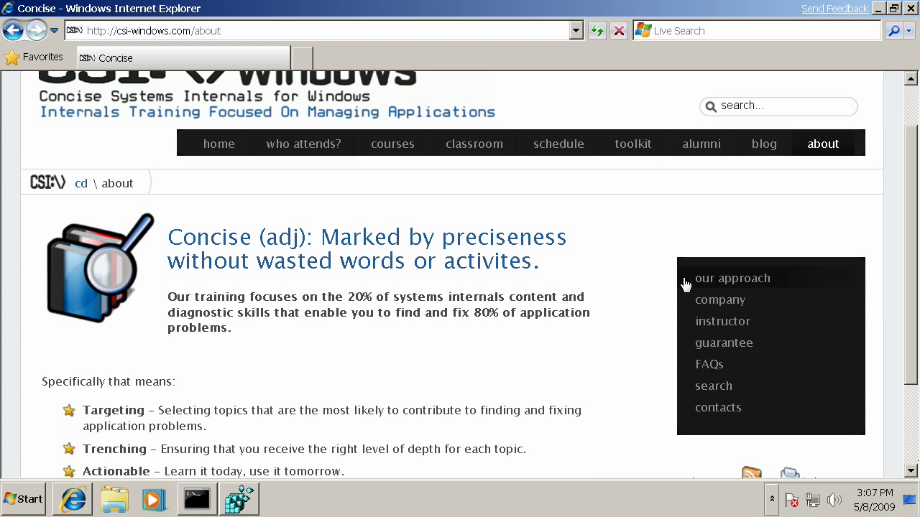
scroll(635, 283, "down", 2)
scroll(502, 273, "down", 2)
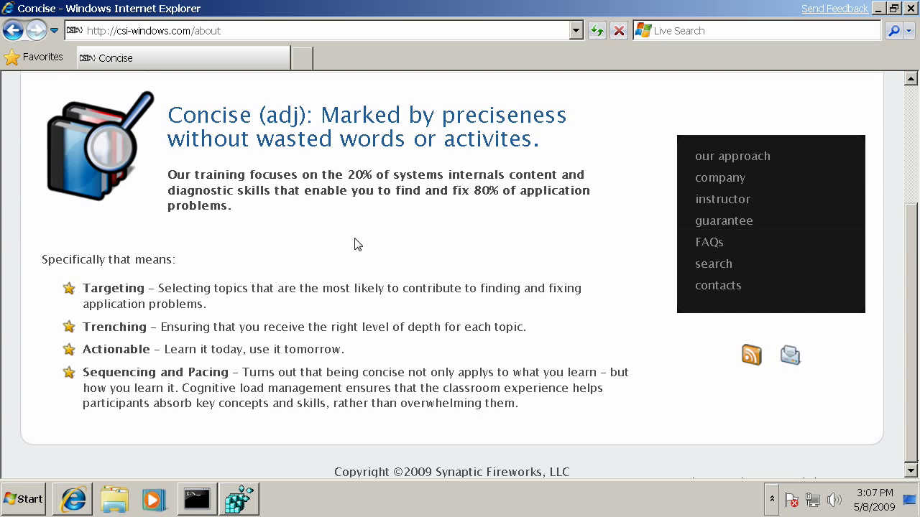
scroll(354, 244, "up", 5)
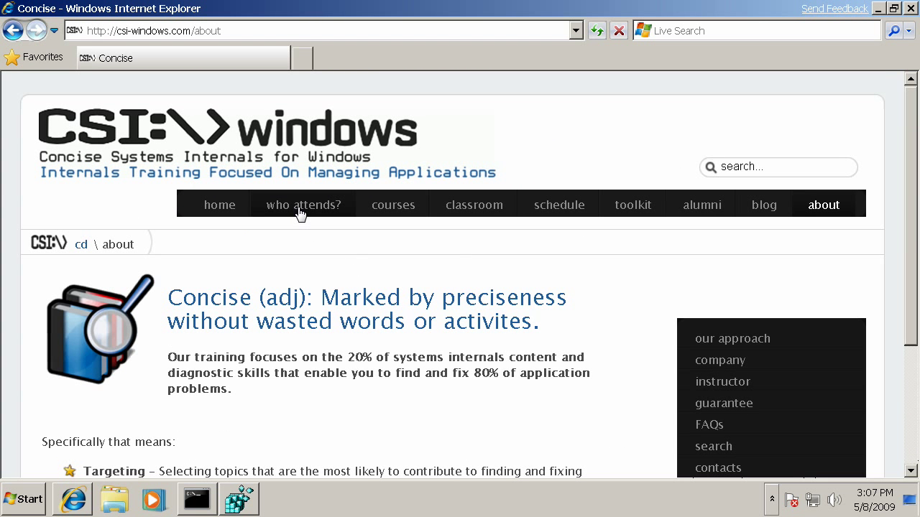
- Browse the Who Should Attend page, then the Packaging Engineers page
left_click(301, 207)
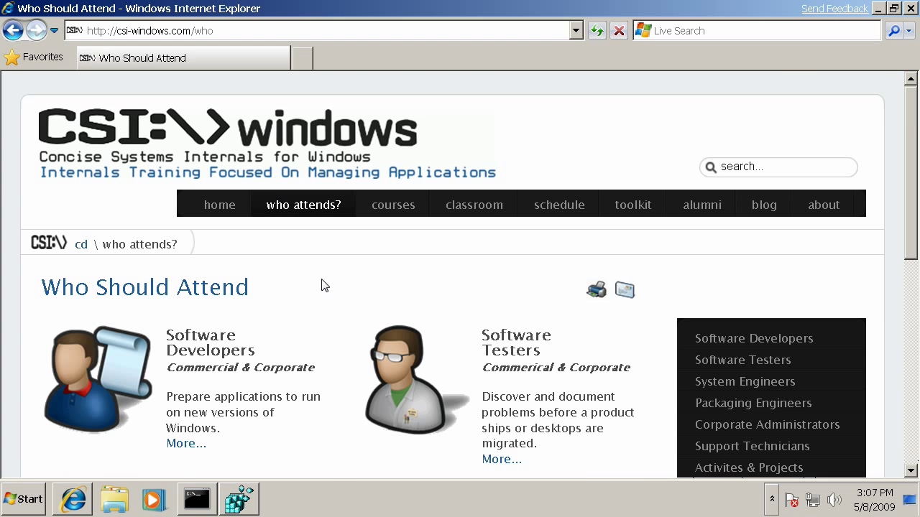
scroll(323, 285, "down", 3)
scroll(323, 281, "down", 7)
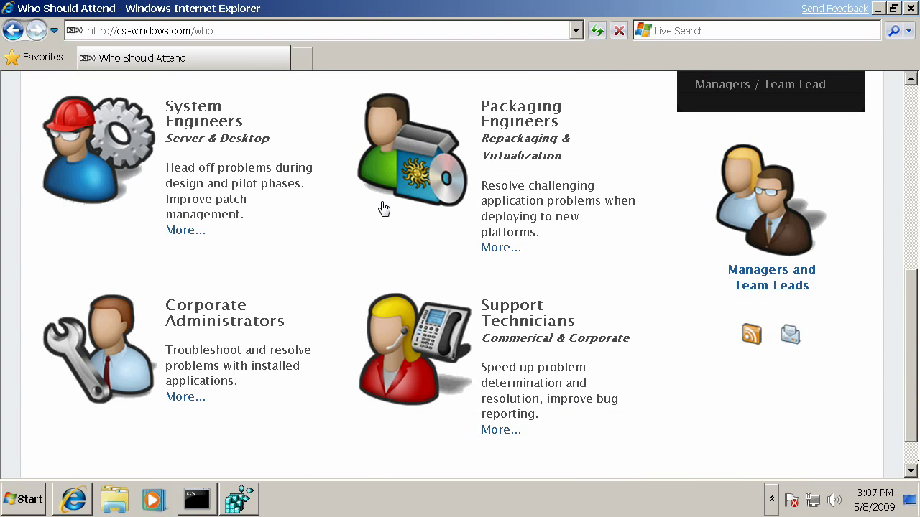
left_click(395, 172)
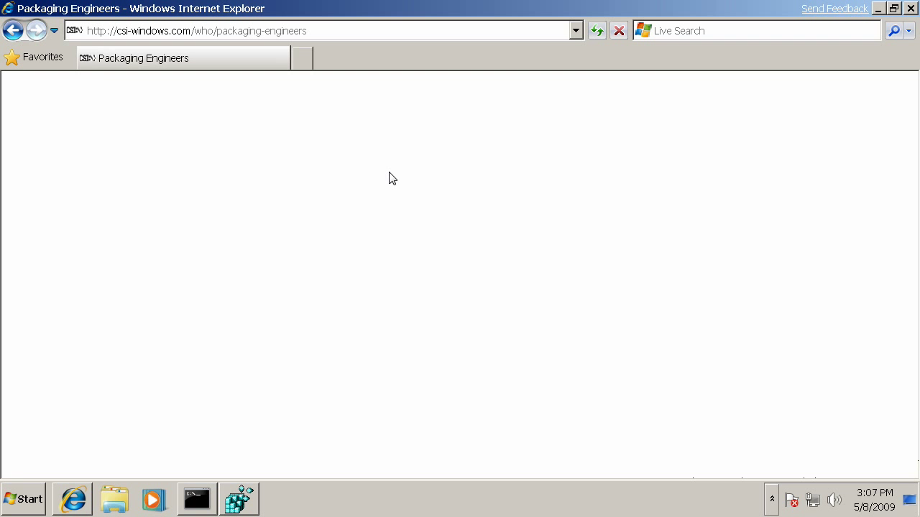
scroll(391, 178, "down", 5)
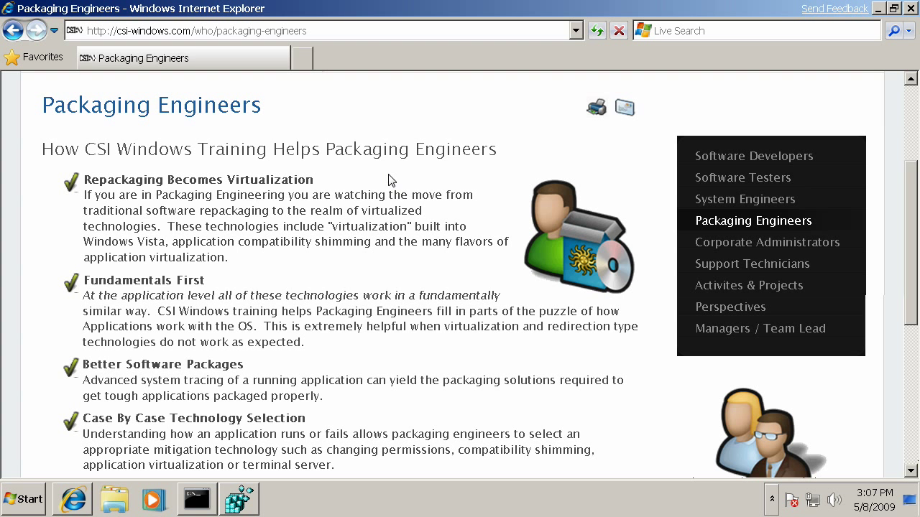
- Open the Supported Activities & Projects page and read down through it
left_click(754, 287)
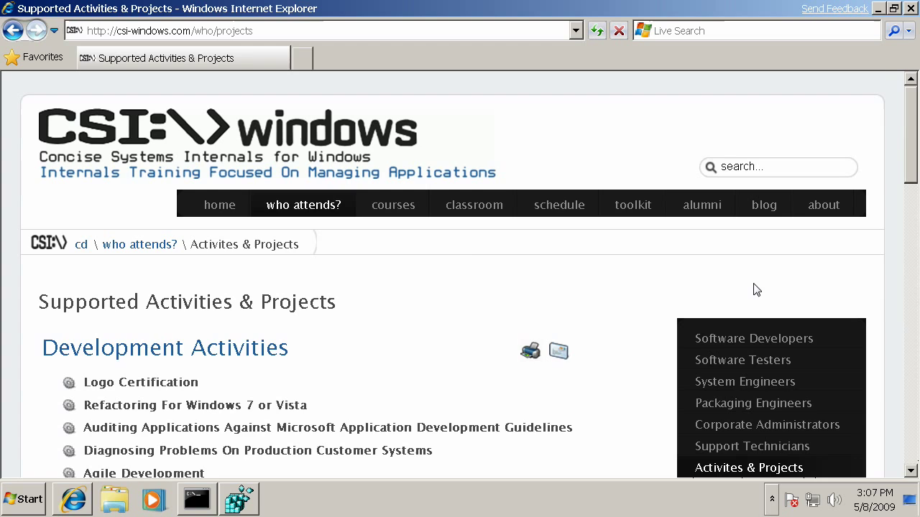
scroll(751, 302, "down", 5)
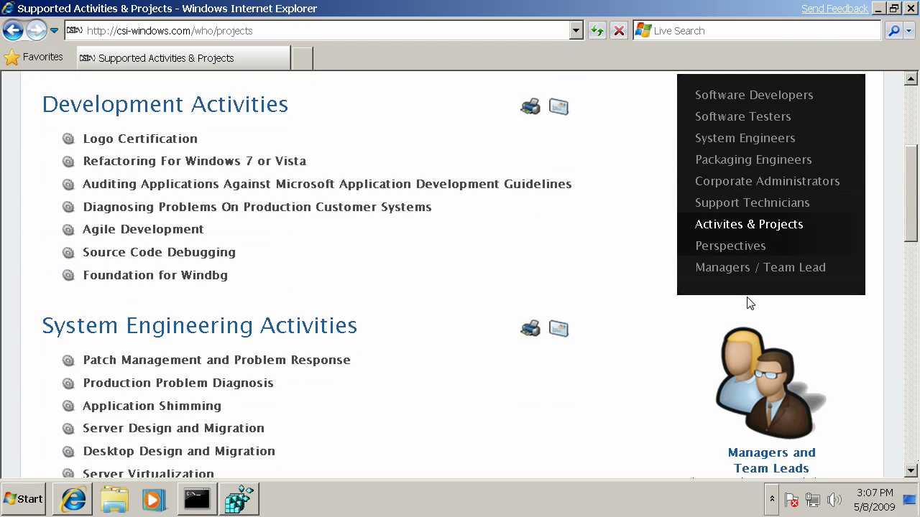
scroll(744, 315, "down", 3)
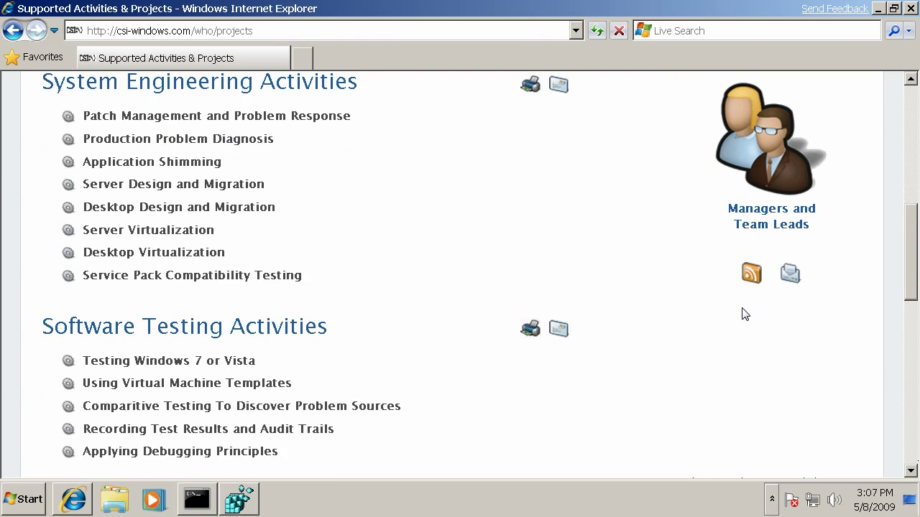
scroll(744, 315, "down", 2)
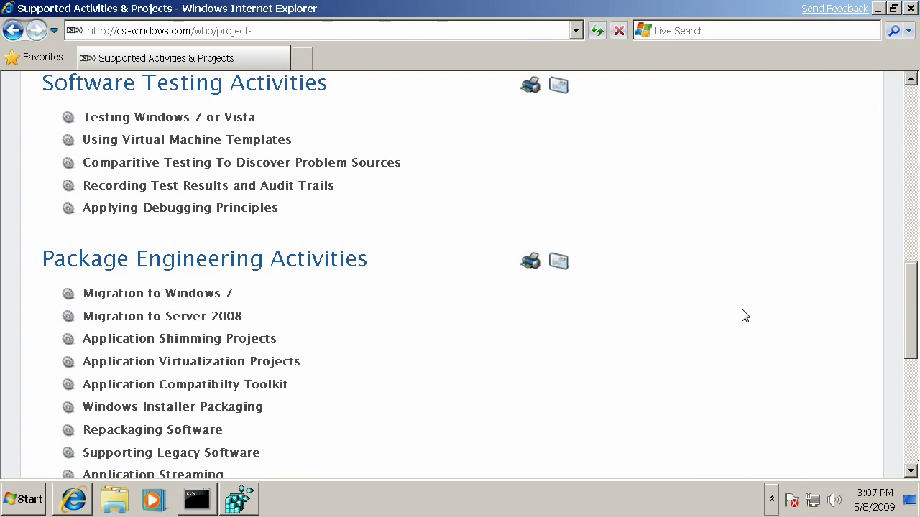
scroll(744, 315, "up", 4)
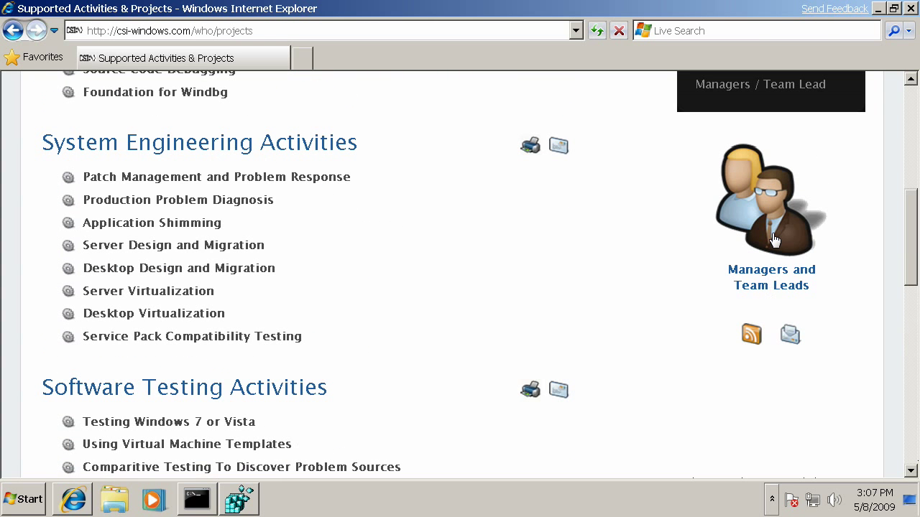
- Open the Perspectives page for managers and team leads, read it, and return to the top
left_click(774, 240)
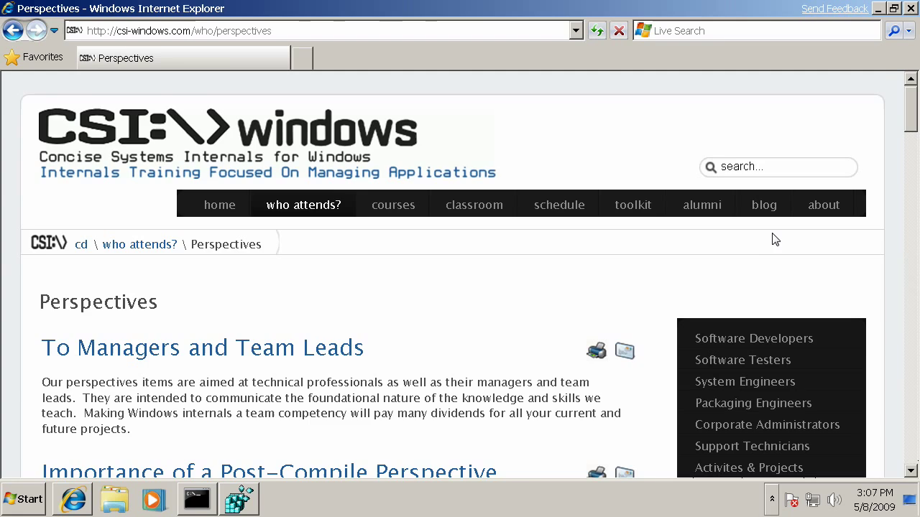
scroll(766, 280, "down", 2)
scroll(764, 289, "down", 5)
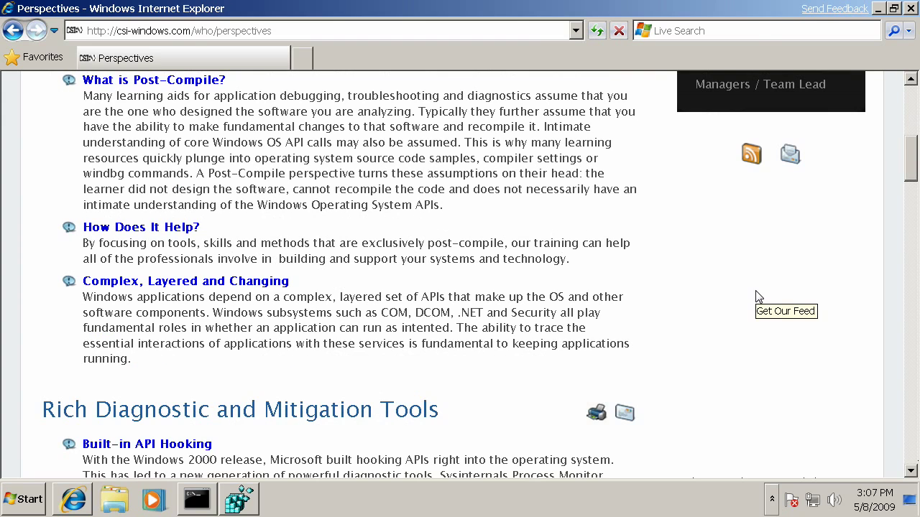
scroll(758, 295, "down", 3)
scroll(758, 296, "down", 2)
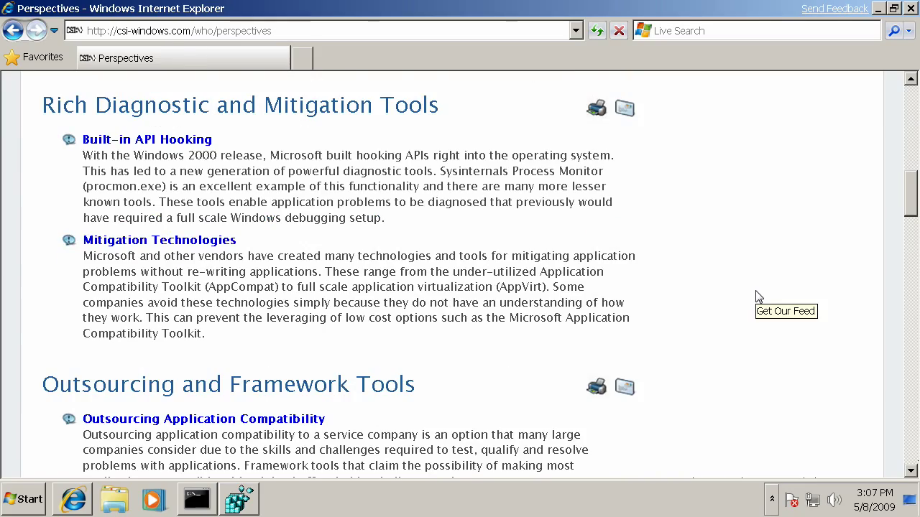
scroll(758, 296, "down", 4)
scroll(758, 295, "up", 1)
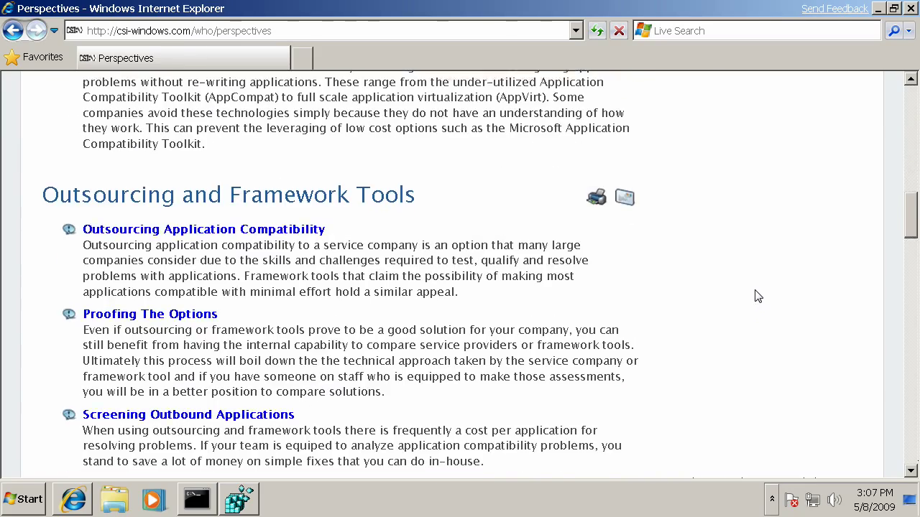
scroll(758, 294, "down", 2)
scroll(760, 293, "up", 7)
scroll(759, 290, "up", 8)
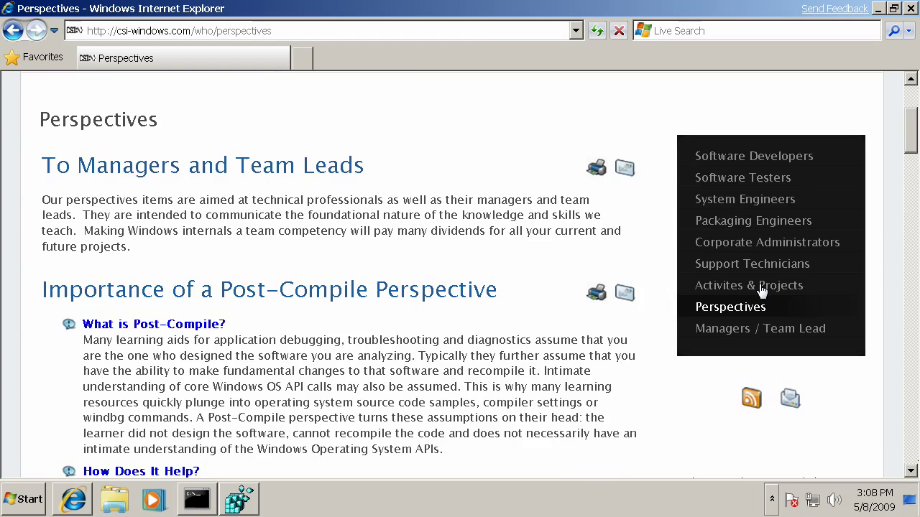
- Go to the site's Courses list and look through the available courses
left_click(379, 210)
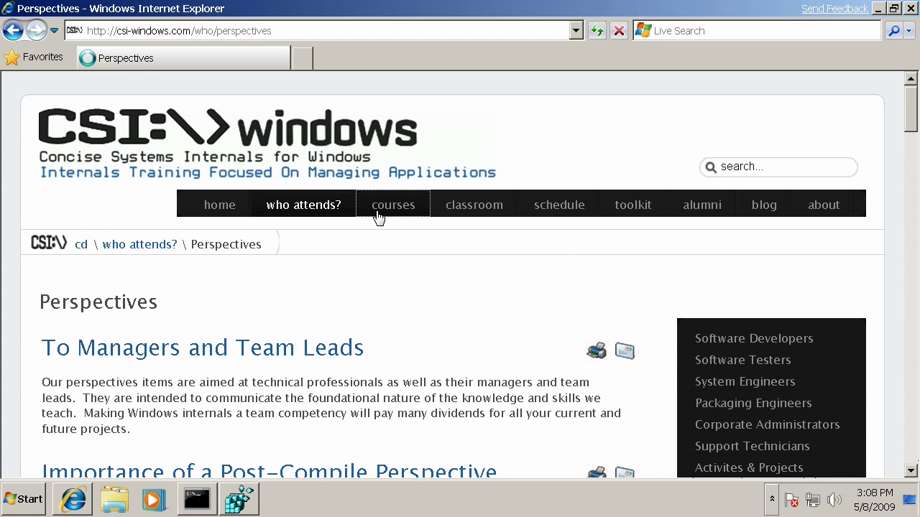
scroll(390, 245, "down", 3)
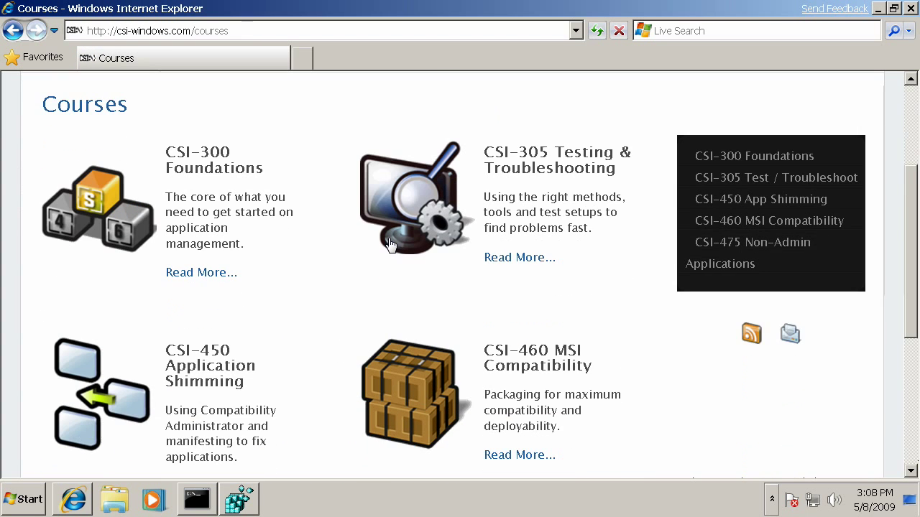
scroll(390, 245, "down", 2)
scroll(389, 245, "down", 2)
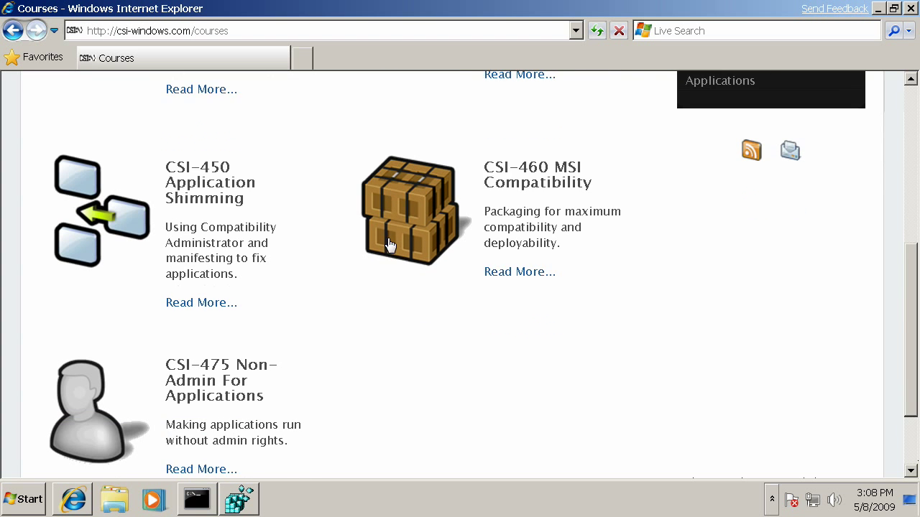
scroll(389, 245, "up", 4)
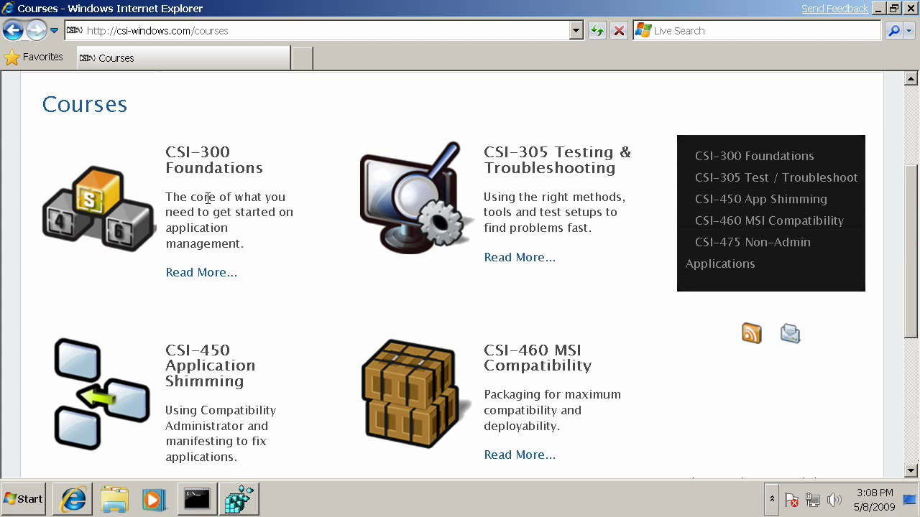
- Open the CSI-300 Foundations course and review its topics, labs and 3-day $1595 details
left_click(100, 207)
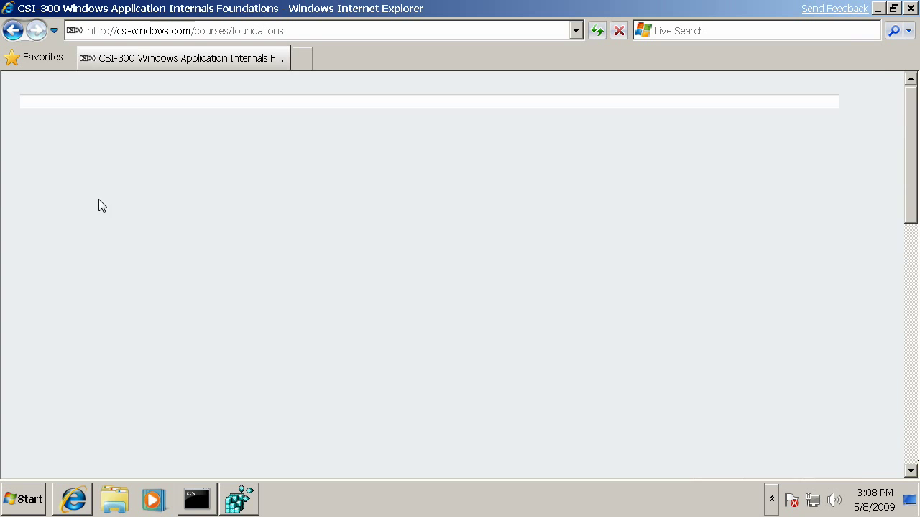
scroll(121, 221, "down", 2)
scroll(121, 222, "down", 2)
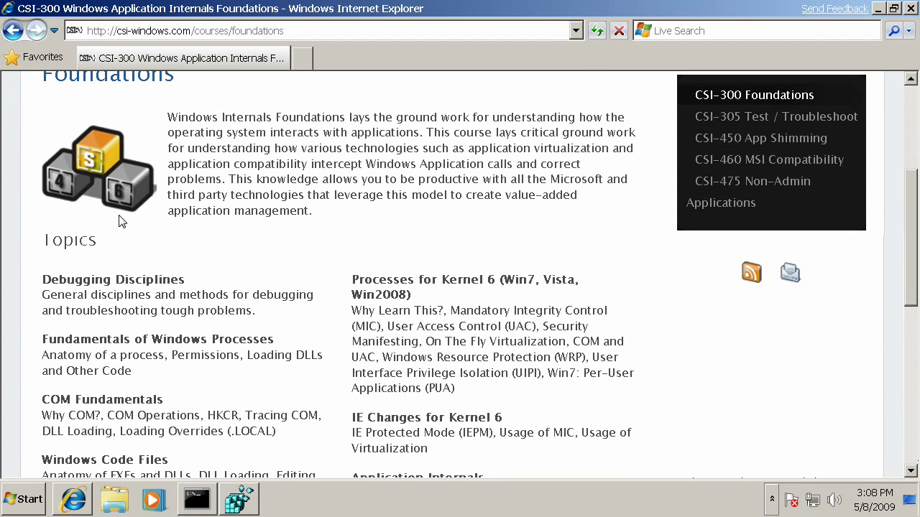
scroll(121, 222, "down", 1)
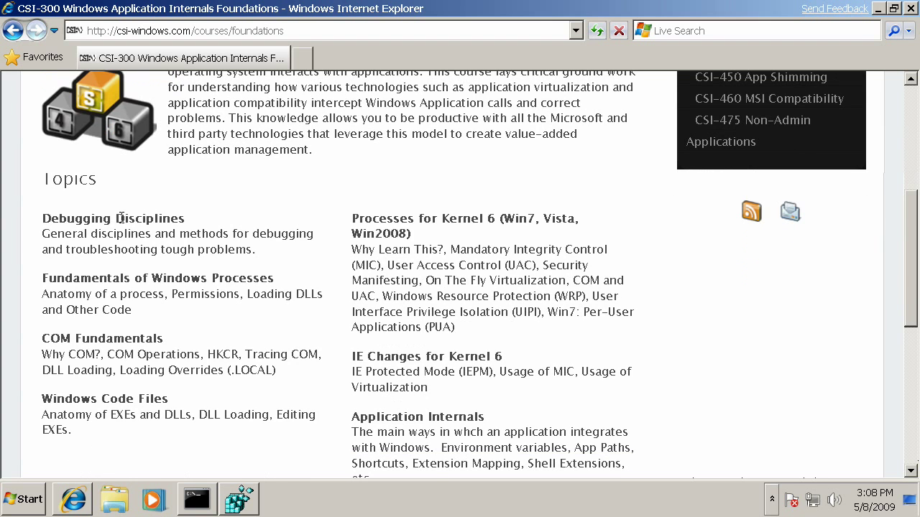
scroll(121, 217, "down", 1)
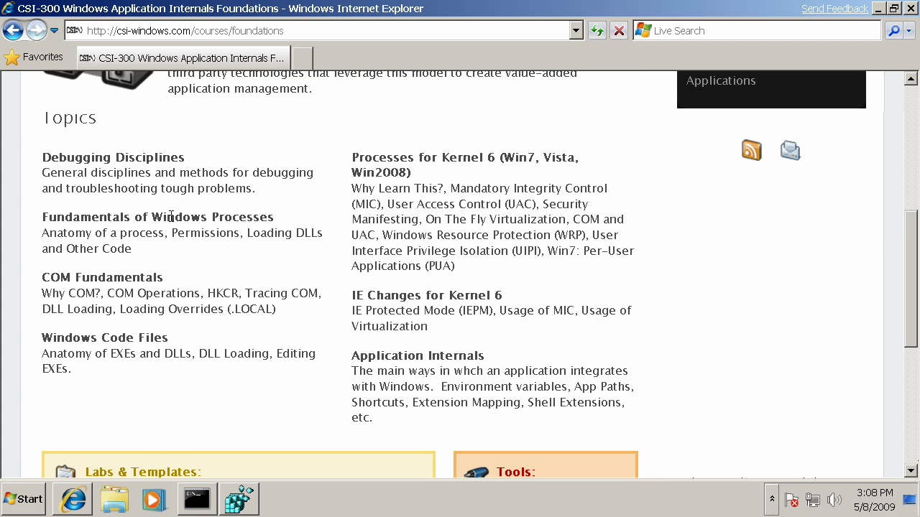
scroll(171, 215, "down", 5)
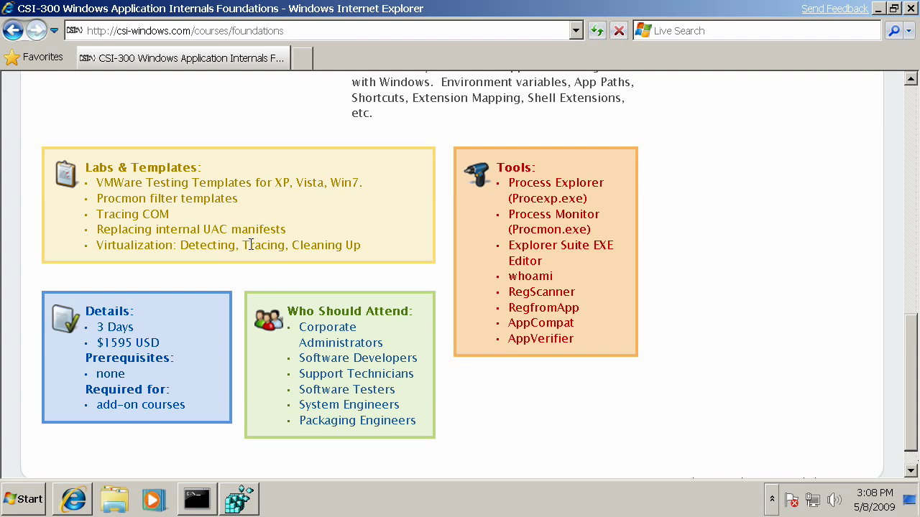
scroll(250, 245, "up", 8)
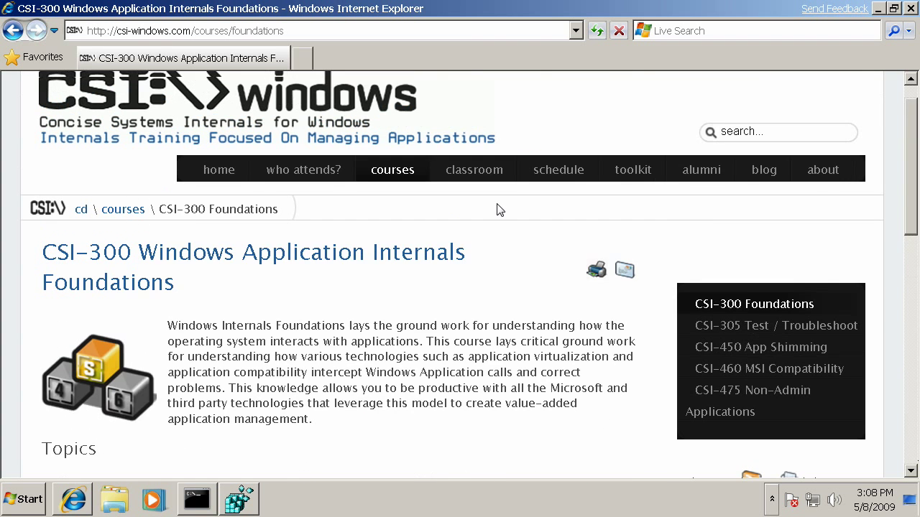
- Open the classroom Quality Assurance page and read through it
left_click(464, 205)
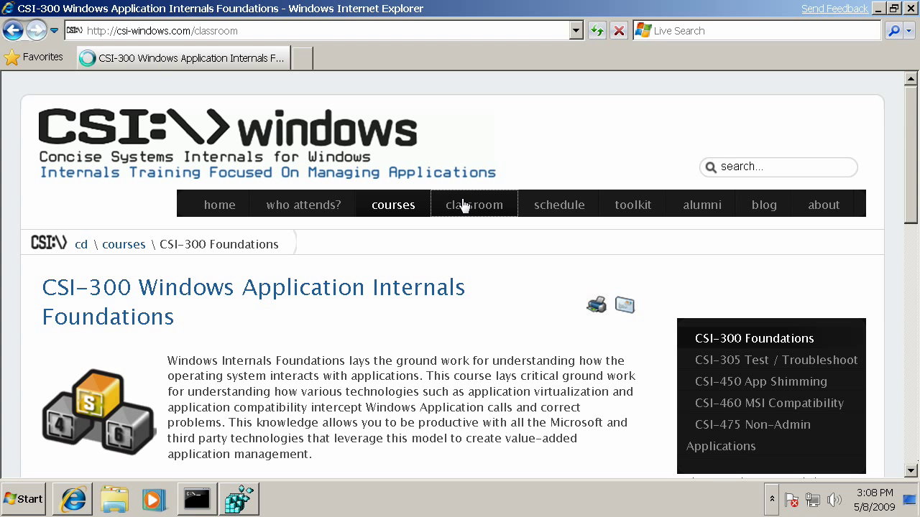
scroll(406, 277, "down", 3)
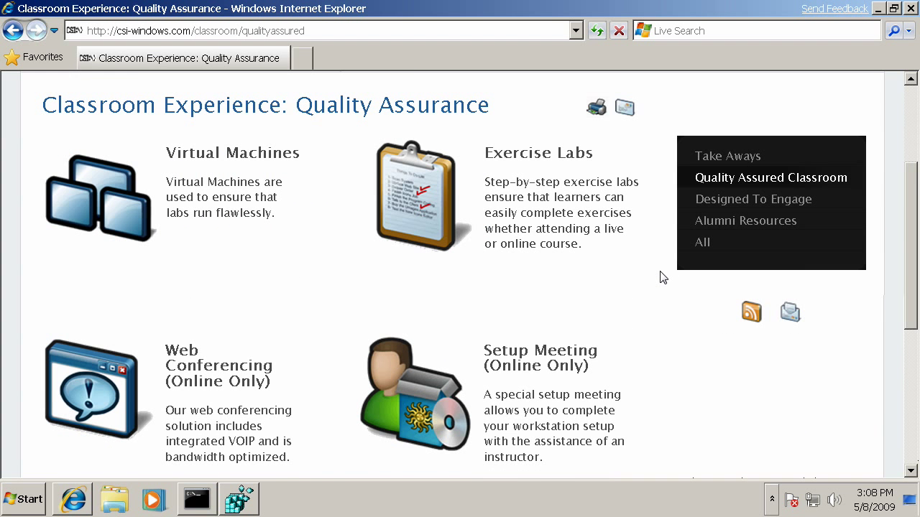
scroll(662, 278, "down", 4)
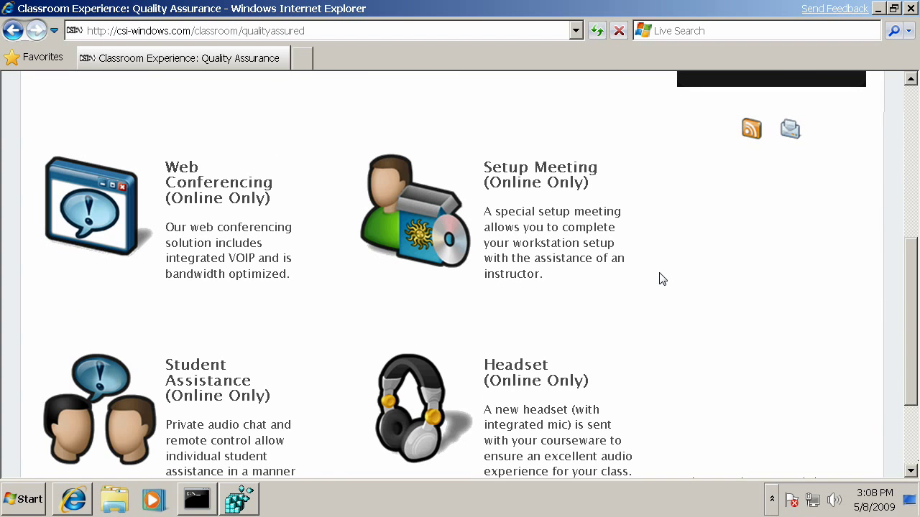
scroll(662, 279, "down", 3)
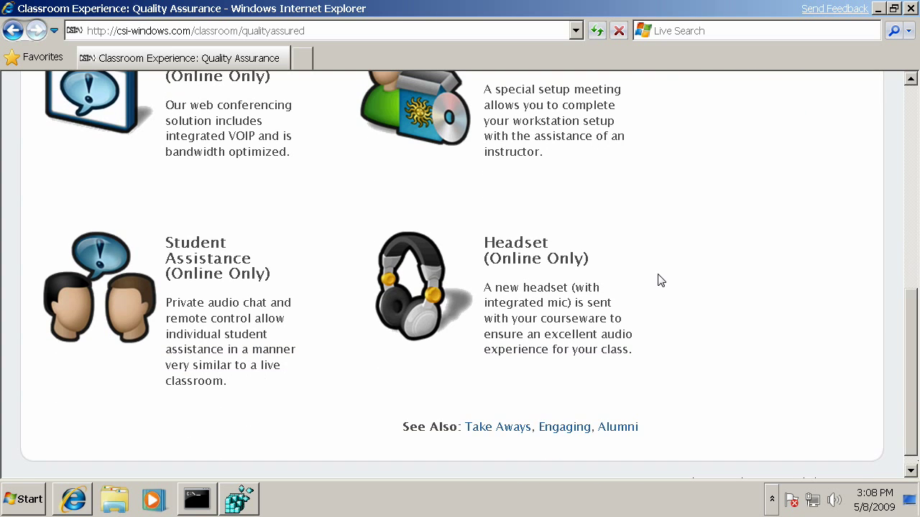
scroll(674, 279, "up", 6)
- Open the Designed To Engage classroom page and look it over
left_click(750, 207)
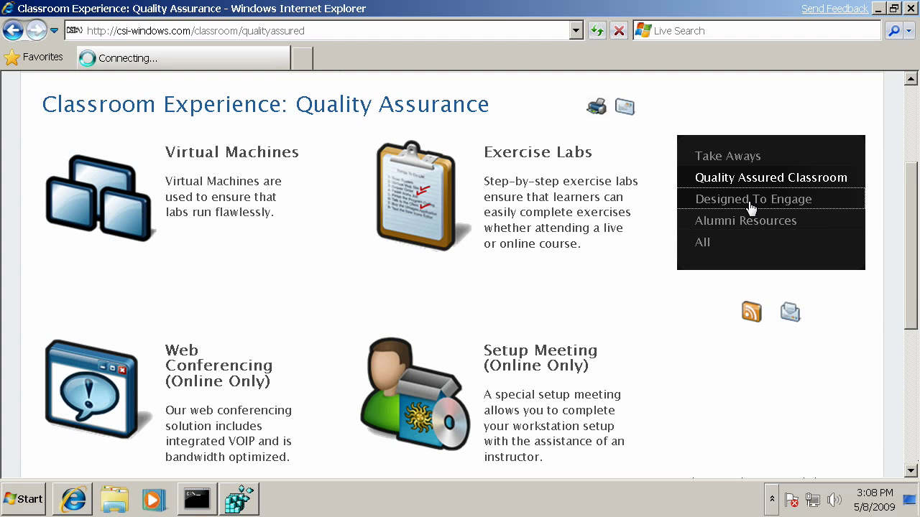
scroll(660, 264, "down", 3)
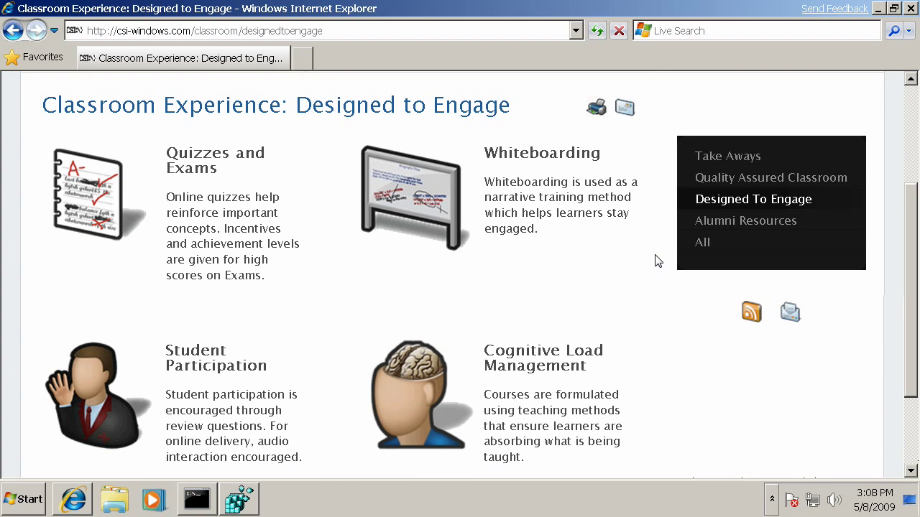
scroll(654, 262, "up", 3)
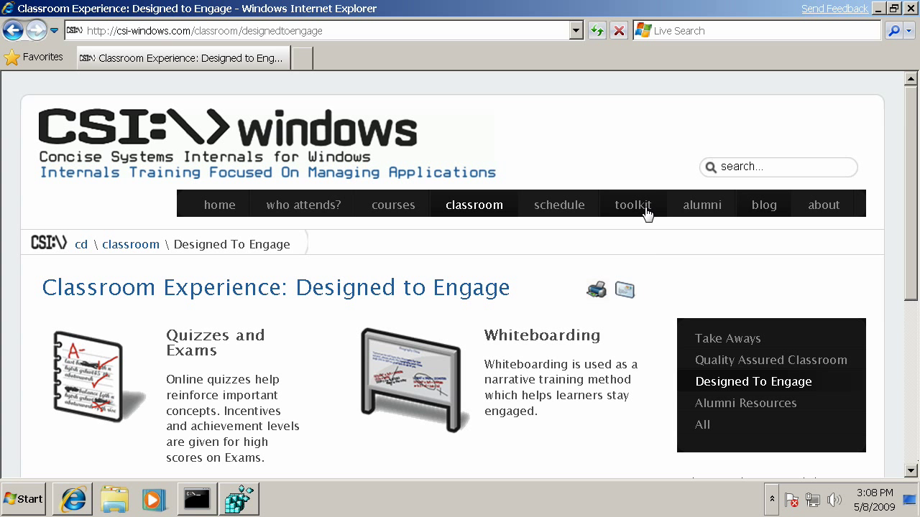
- Open the Alumni Resources page and look through it
left_click(706, 210)
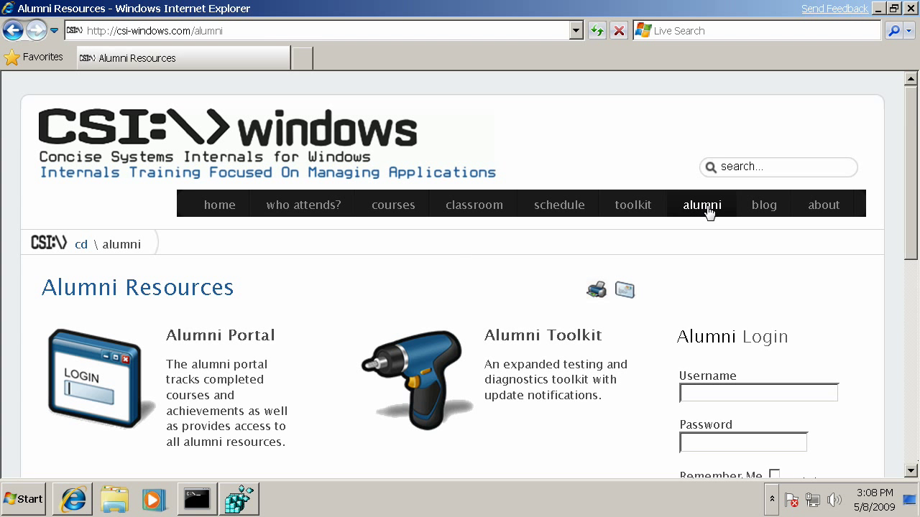
scroll(702, 246, "down", 3)
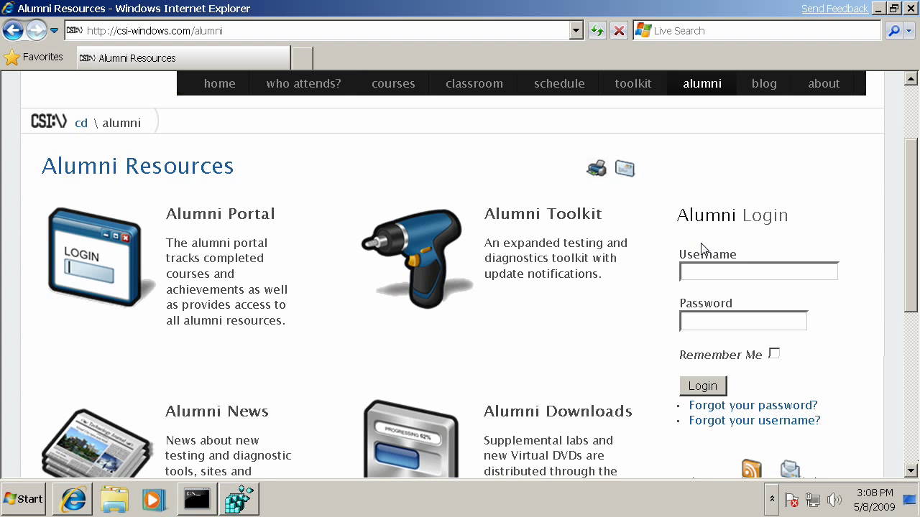
scroll(700, 251, "down", 4)
scroll(702, 255, "down", 3)
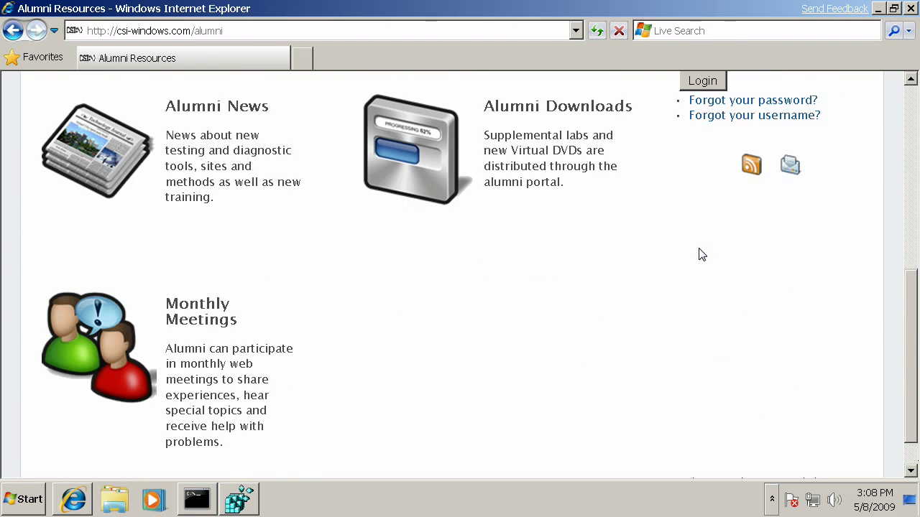
scroll(701, 251, "up", 8)
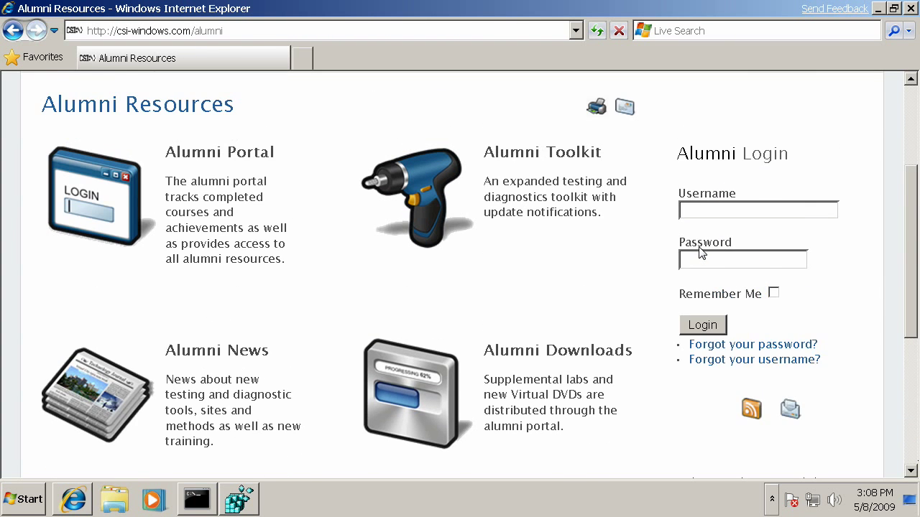
scroll(687, 188, "up", 2)
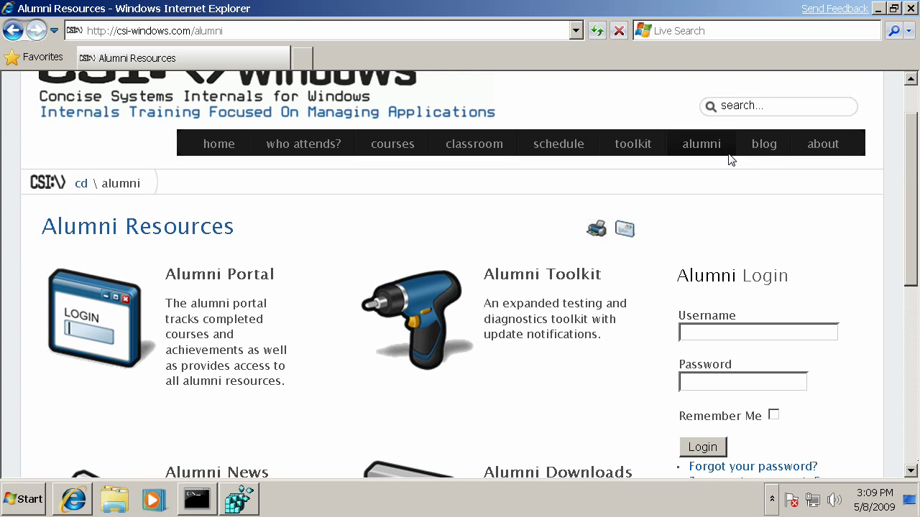
- Go to the blog's All News page, then open the feeds & mail subscription page
left_click(758, 148)
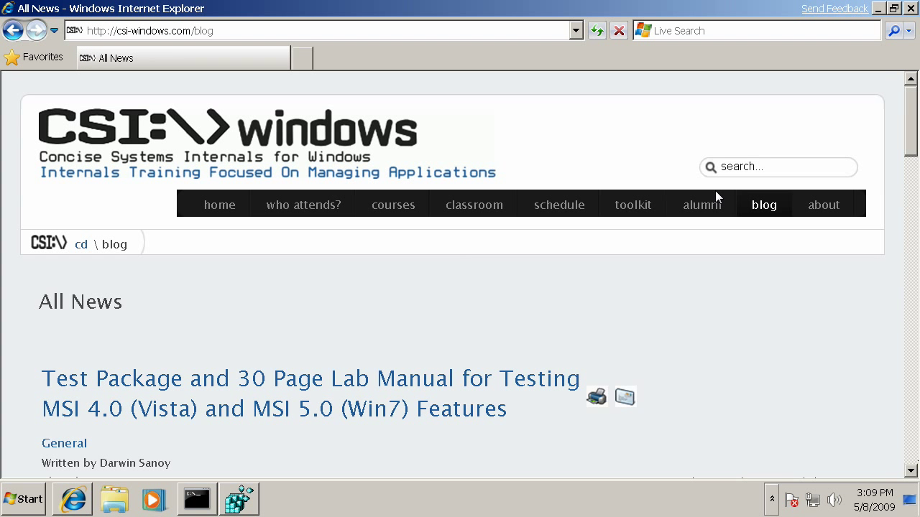
scroll(692, 214, "down", 2)
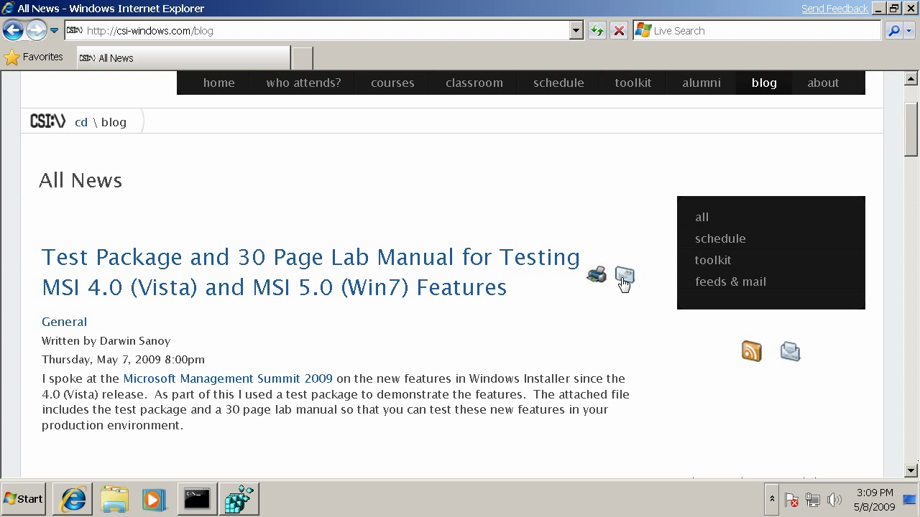
left_click(732, 284)
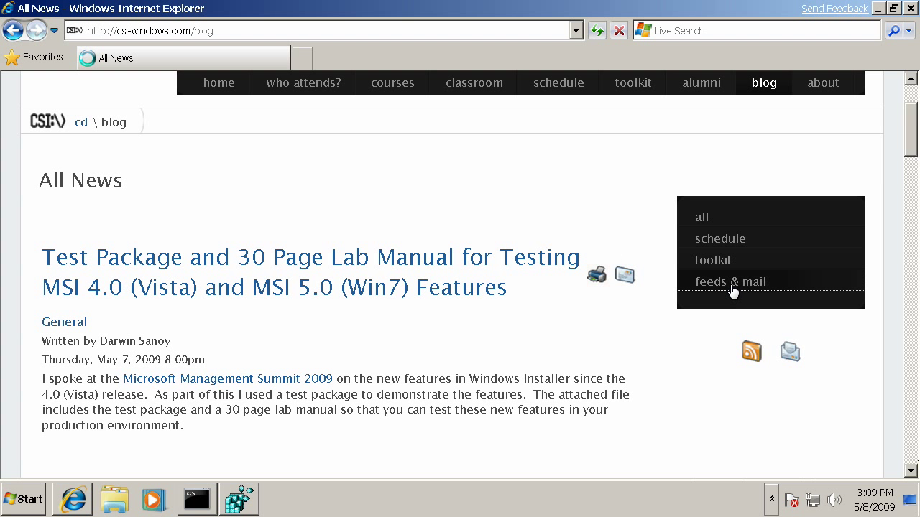